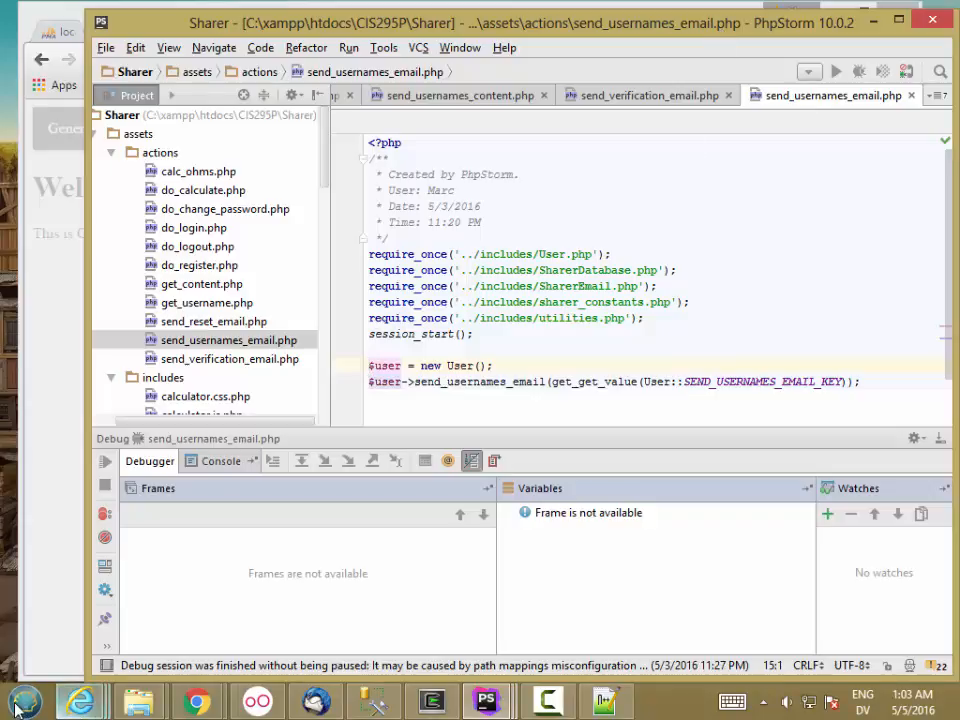
Open C:\xampp, launch xampp-control.exe, and start moving its off-screen window into view.
mouse_move(138, 702)
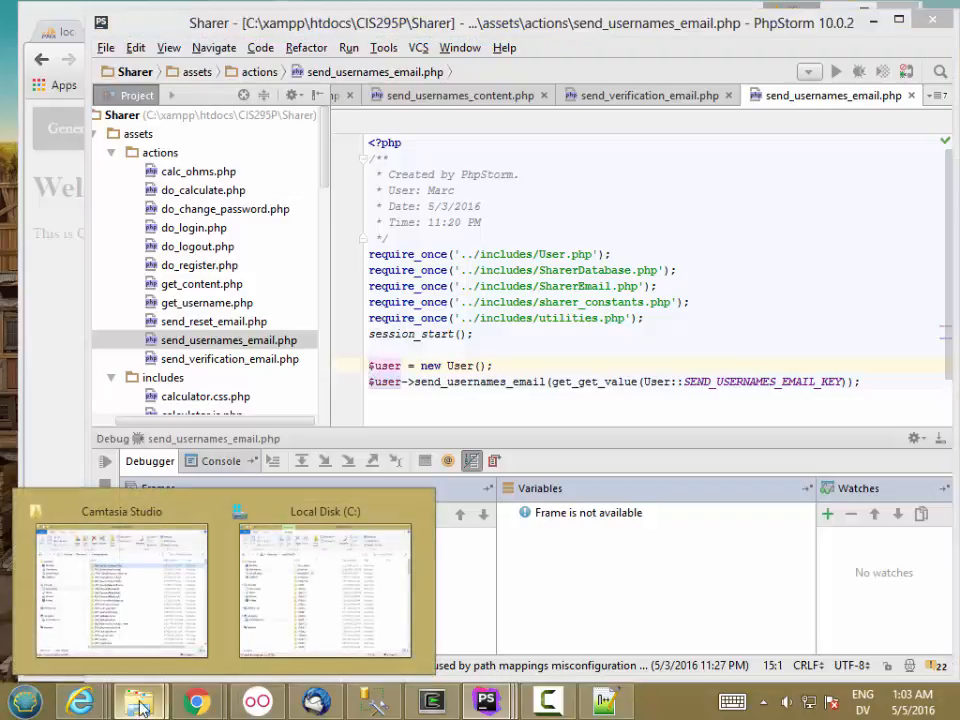
click(284, 637)
scroll(933, 385, down, 2)
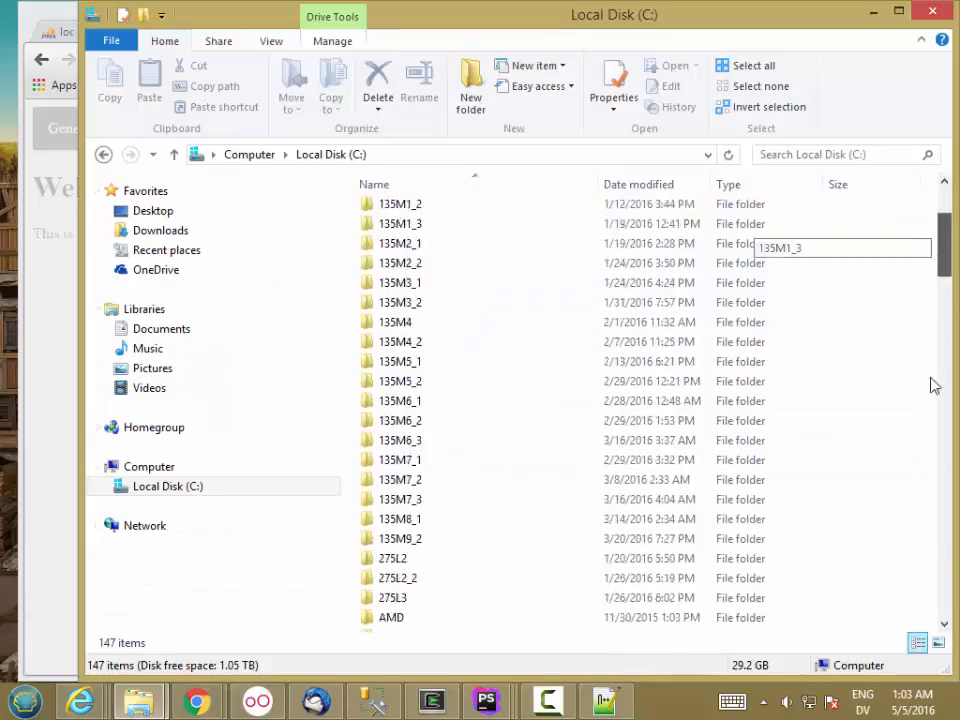
drag(944, 245, 945, 456)
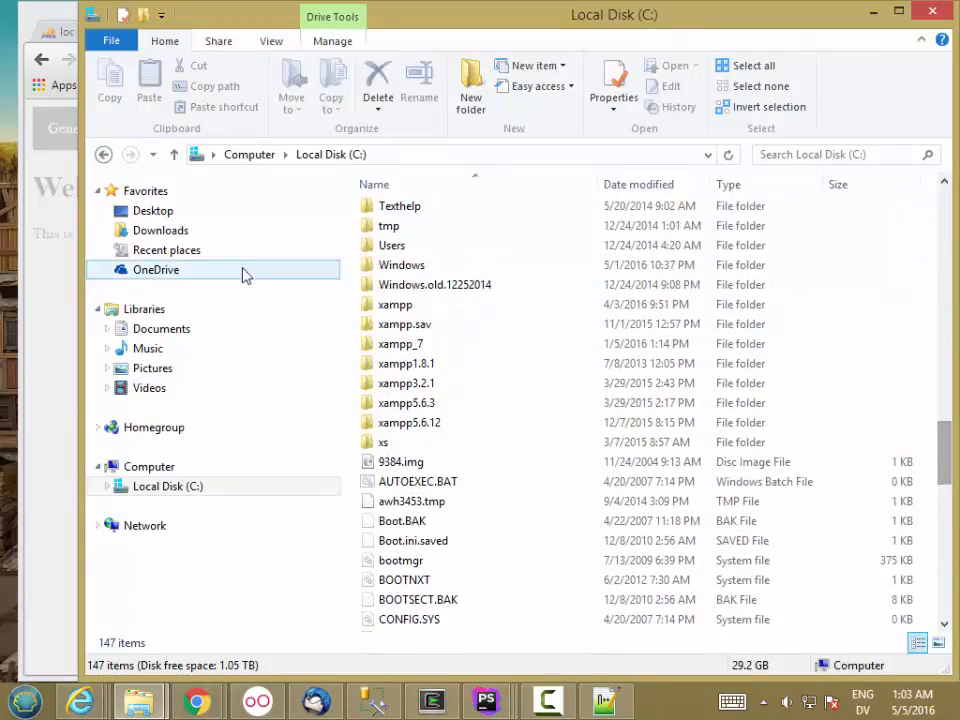
double_click(396, 304)
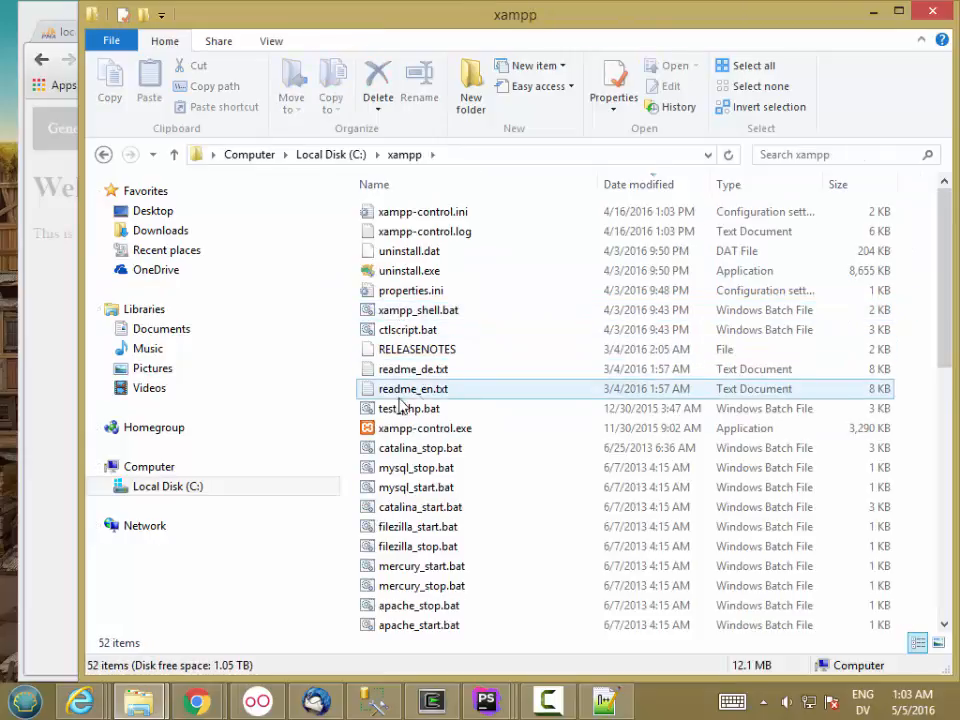
double_click(412, 428)
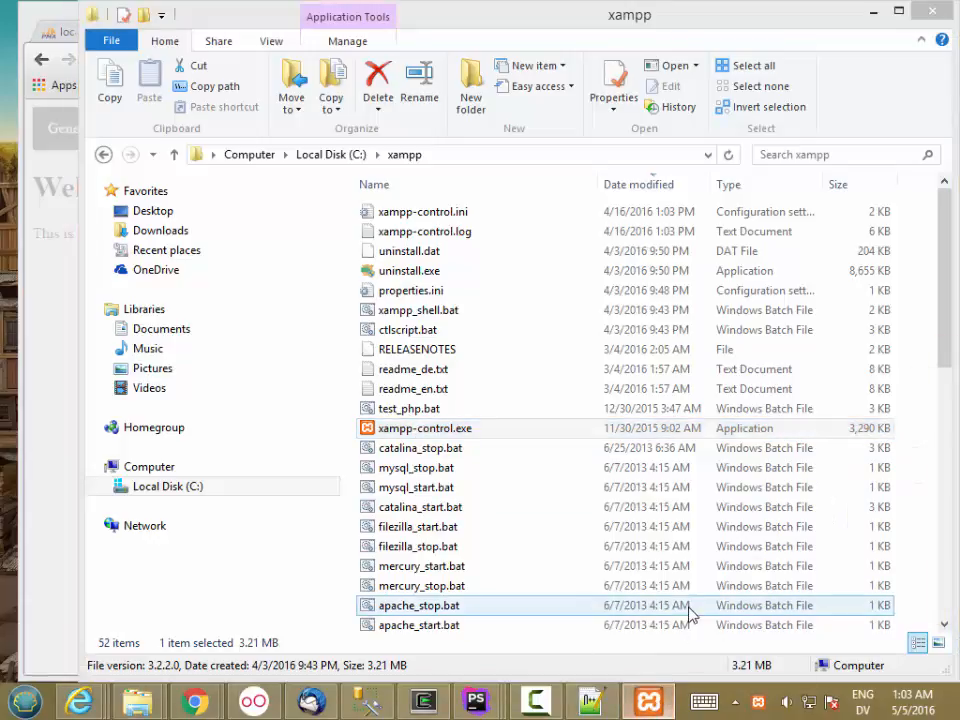
key(alt+space)
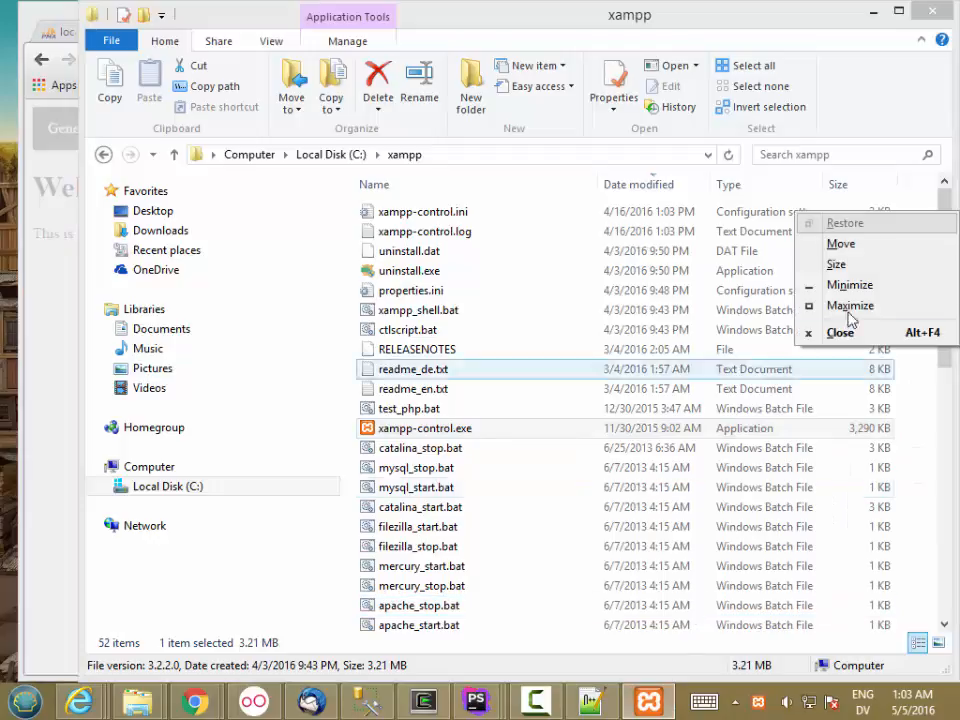
click(850, 244)
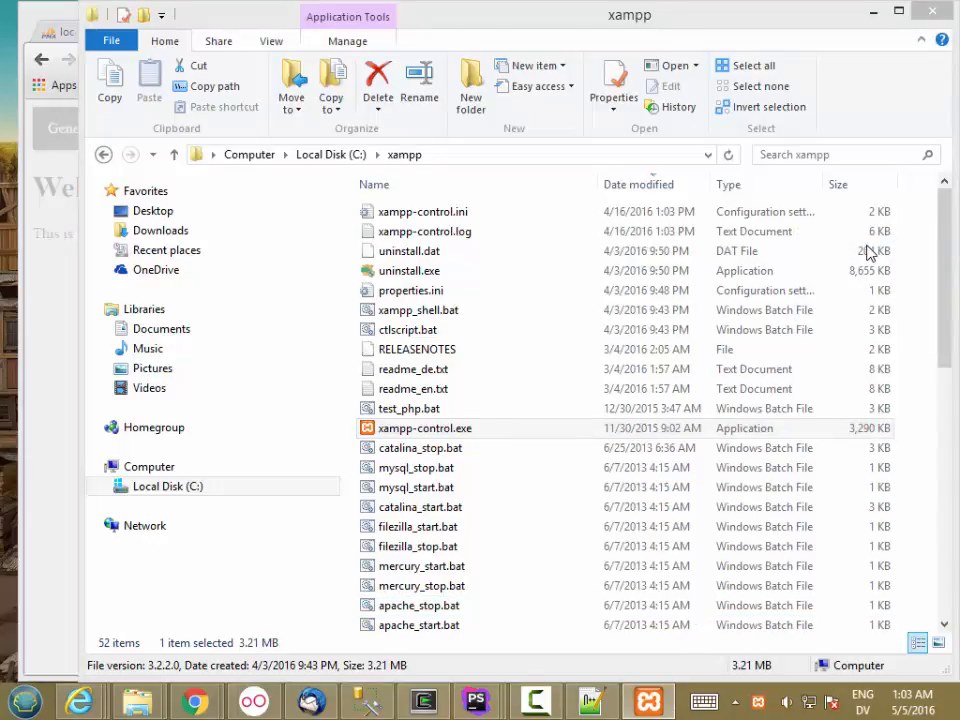
Bring the XAMPP Control Panel on screen and open Apache's php.ini from its Config list.
key(Left)
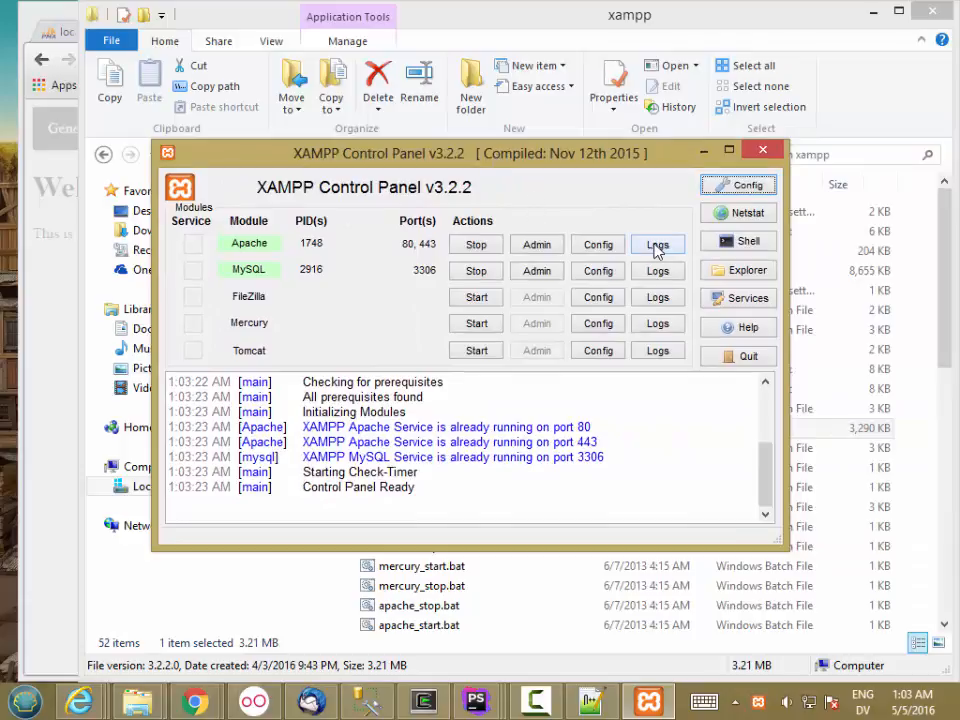
click(612, 253)
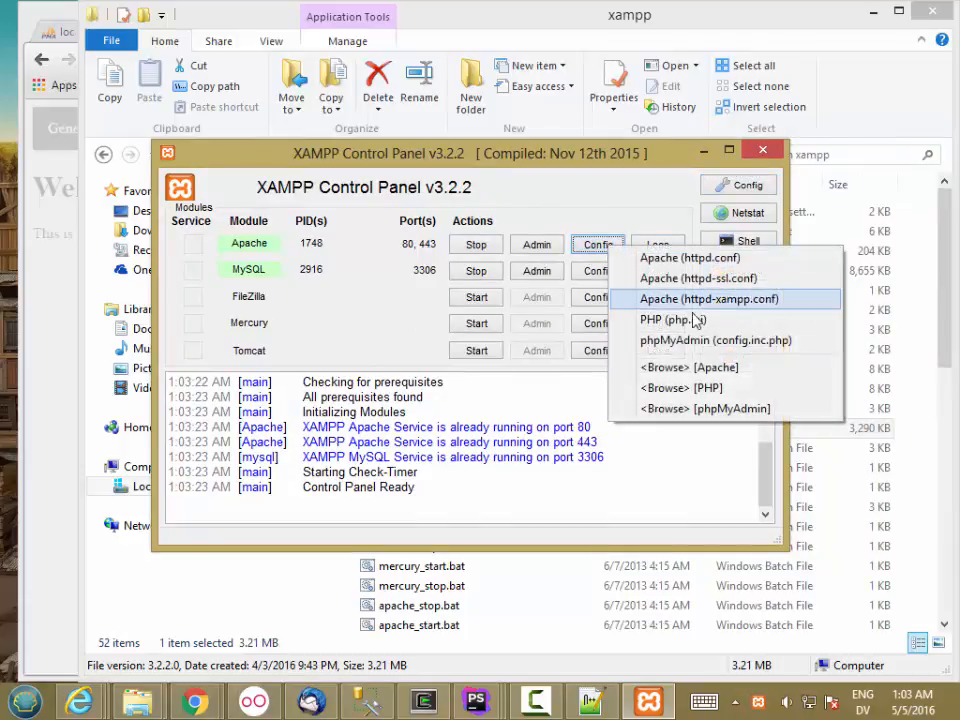
click(693, 322)
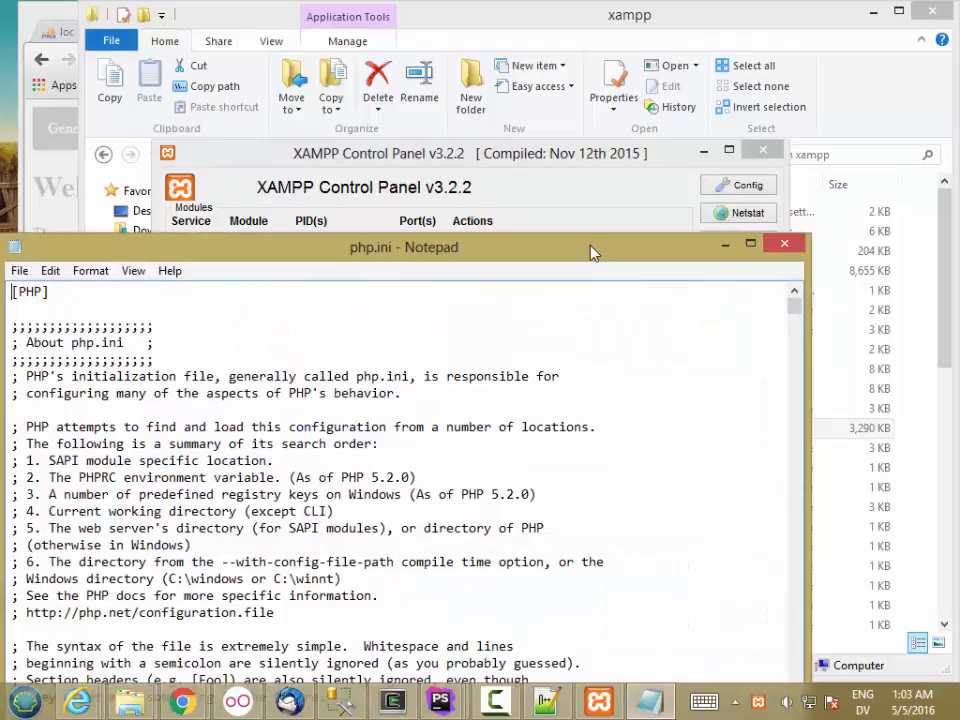
Search php.ini for 'upload_max' to locate the upload_max_filesize setting.
drag(605, 242, 680, 44)
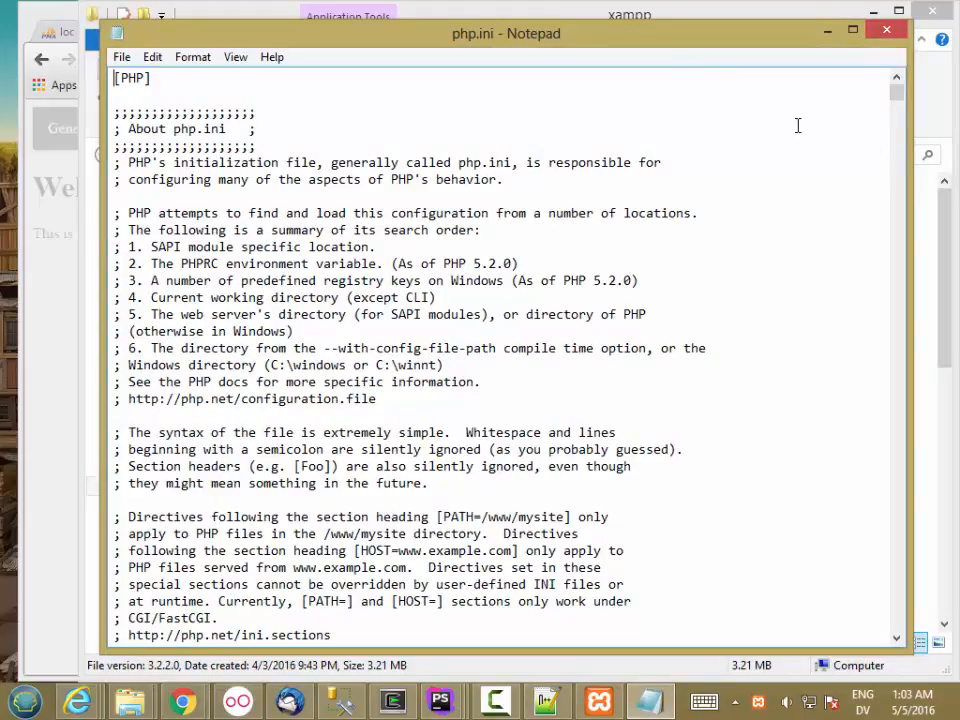
key(ctrl+f)
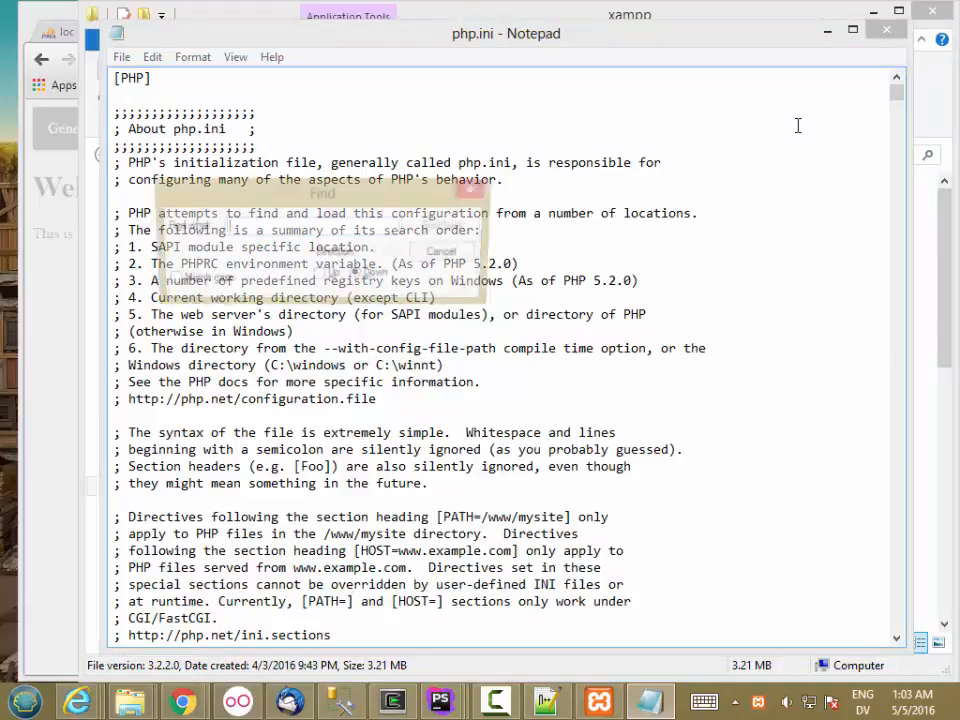
text(uploa)
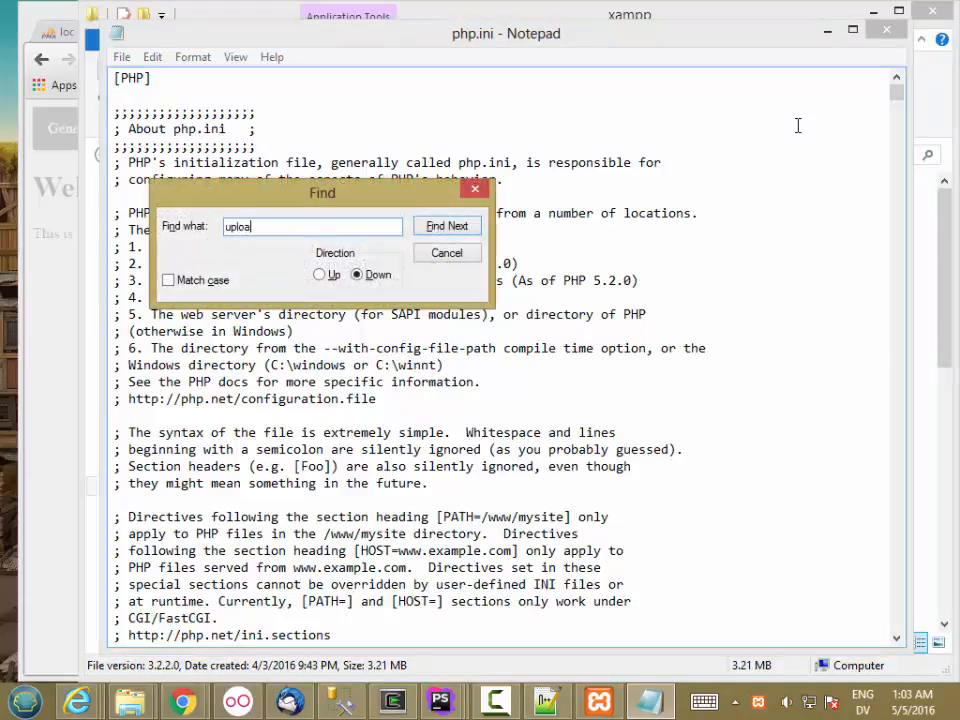
text(d_max)
key(Return)
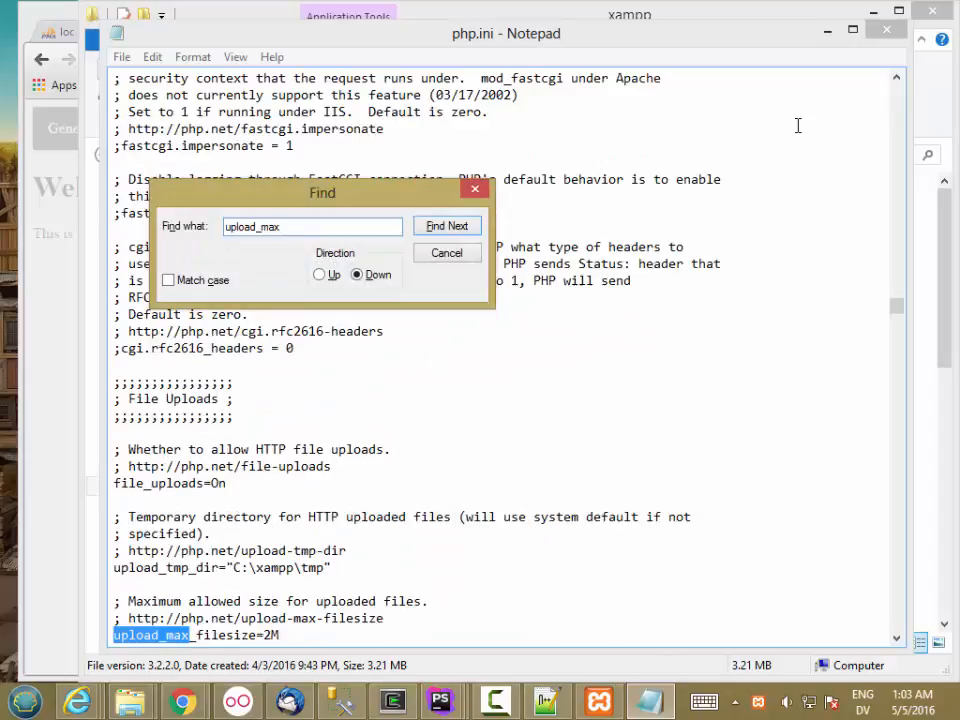
click(477, 191)
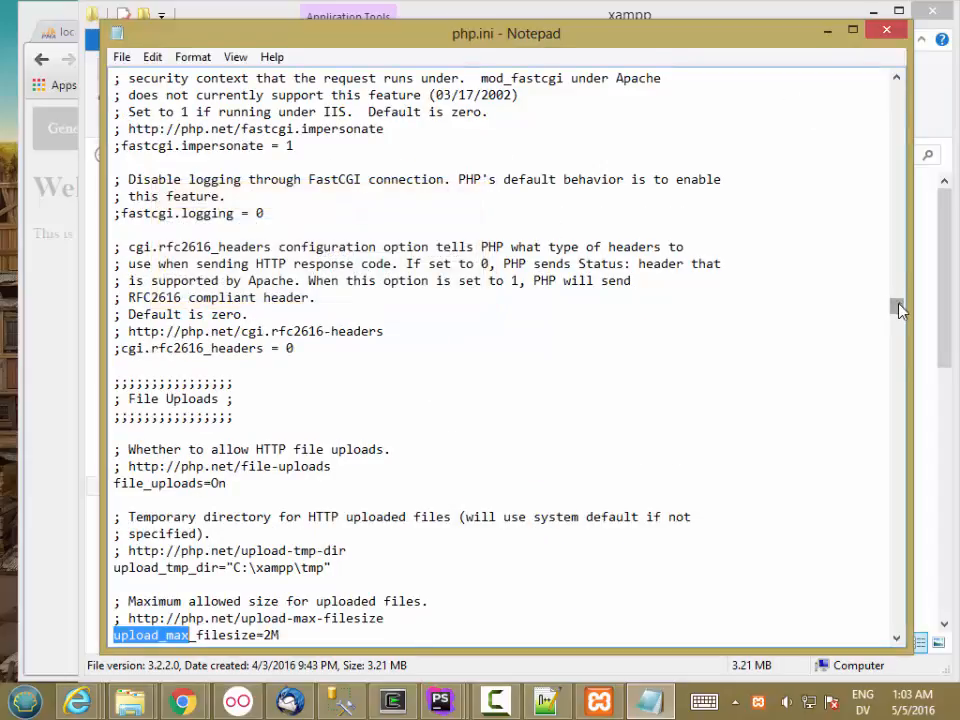
drag(898, 310, 898, 313)
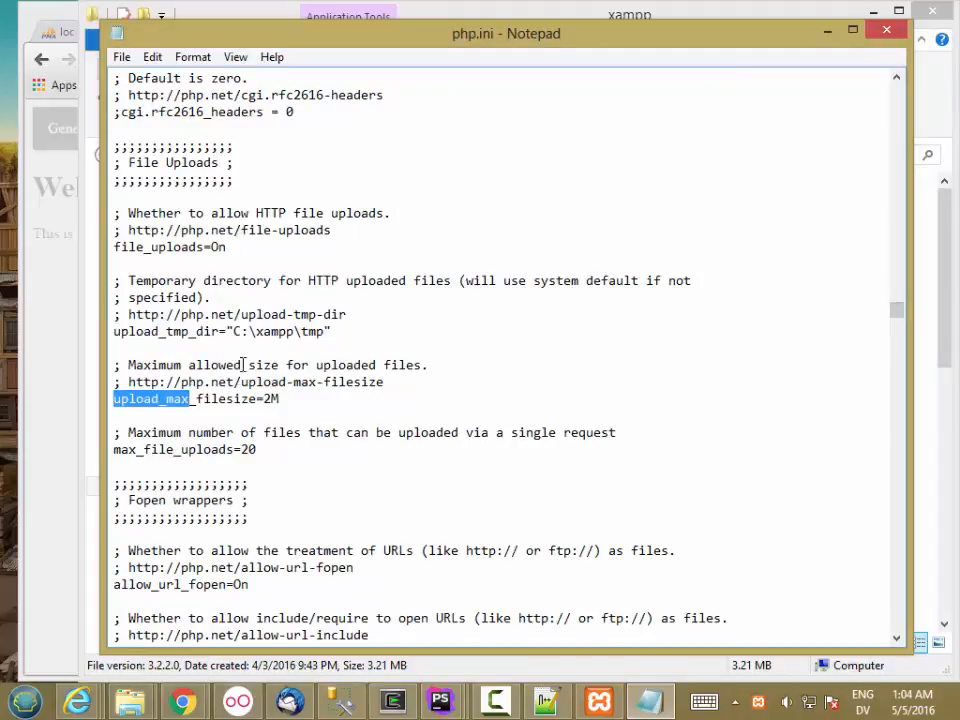
Comment out upload_max_filesize=2M with ';' and add upload_max_filesize=32M below it.
drag(282, 398, 108, 398)
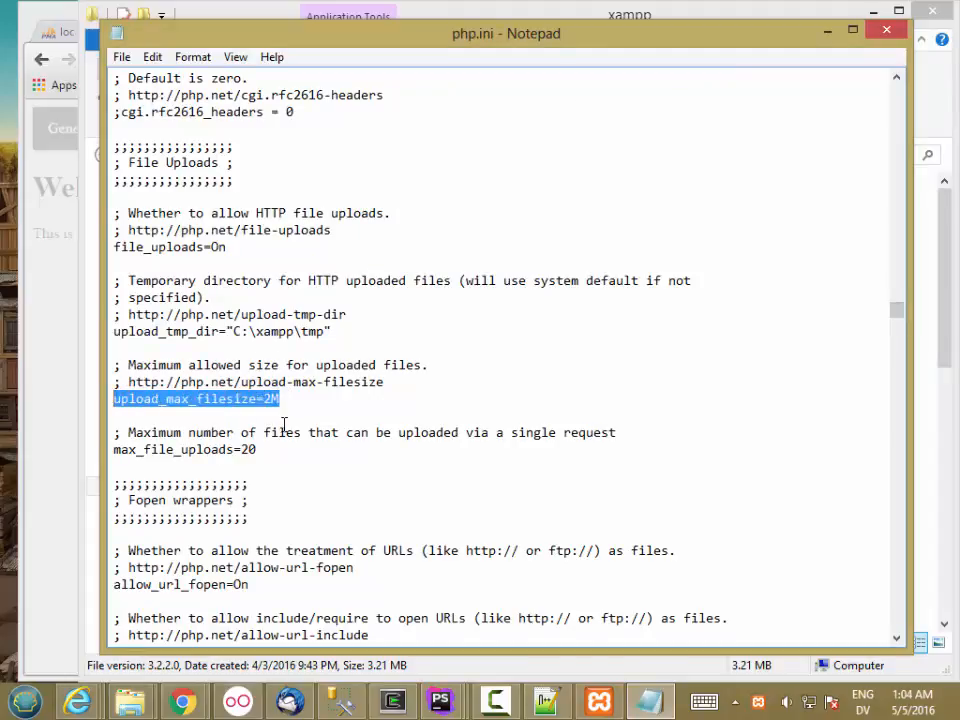
click(291, 404)
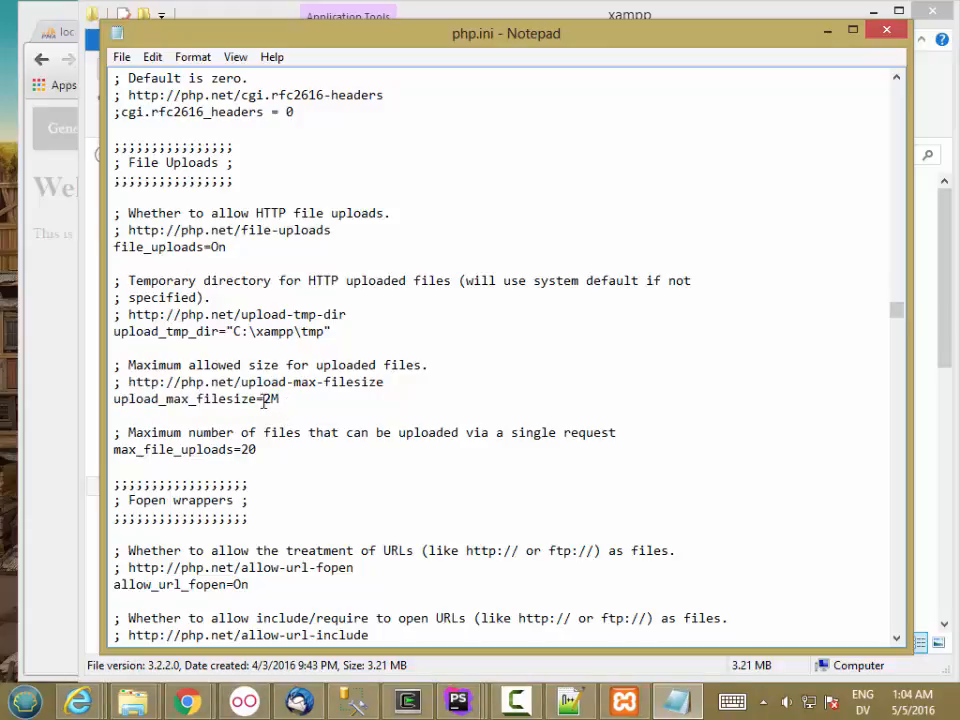
click(116, 400)
text(;)
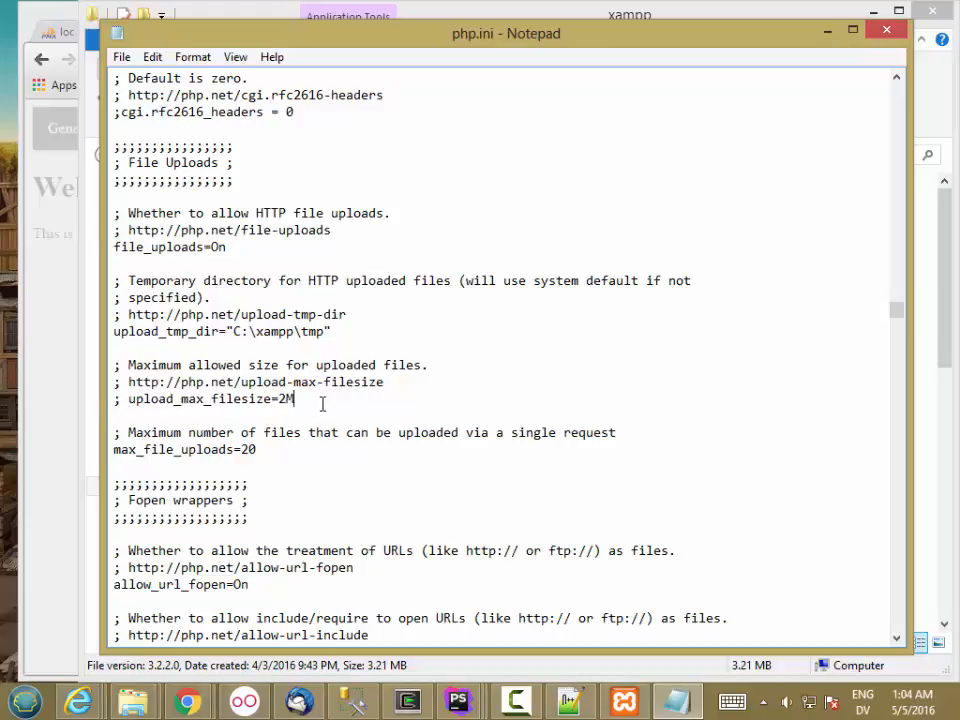
key(Return)
text(upload)
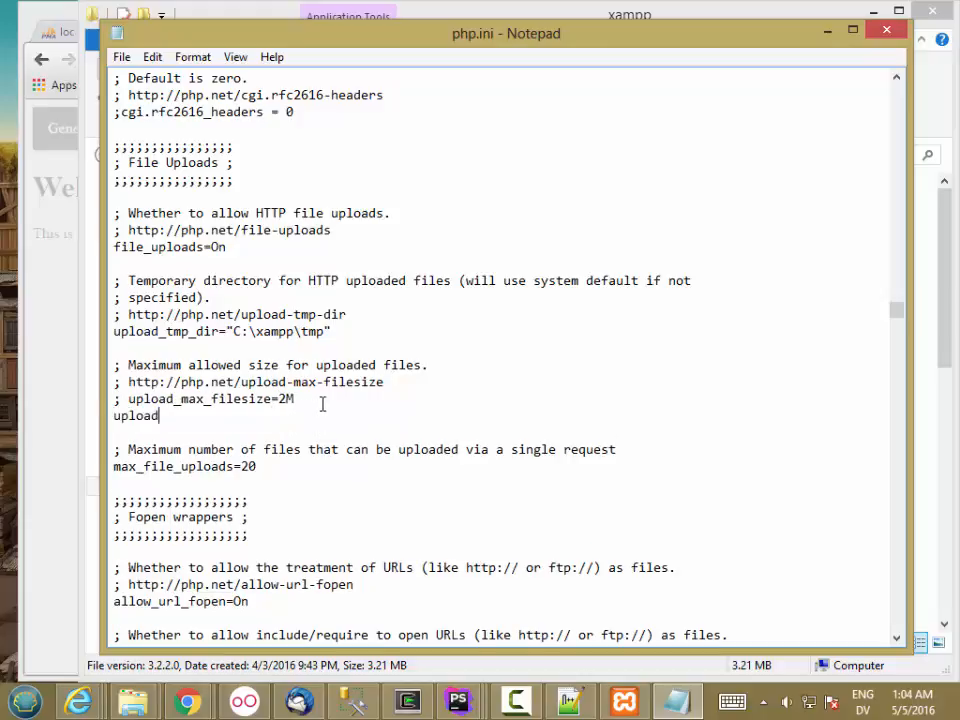
text(_max_filesize=32M)
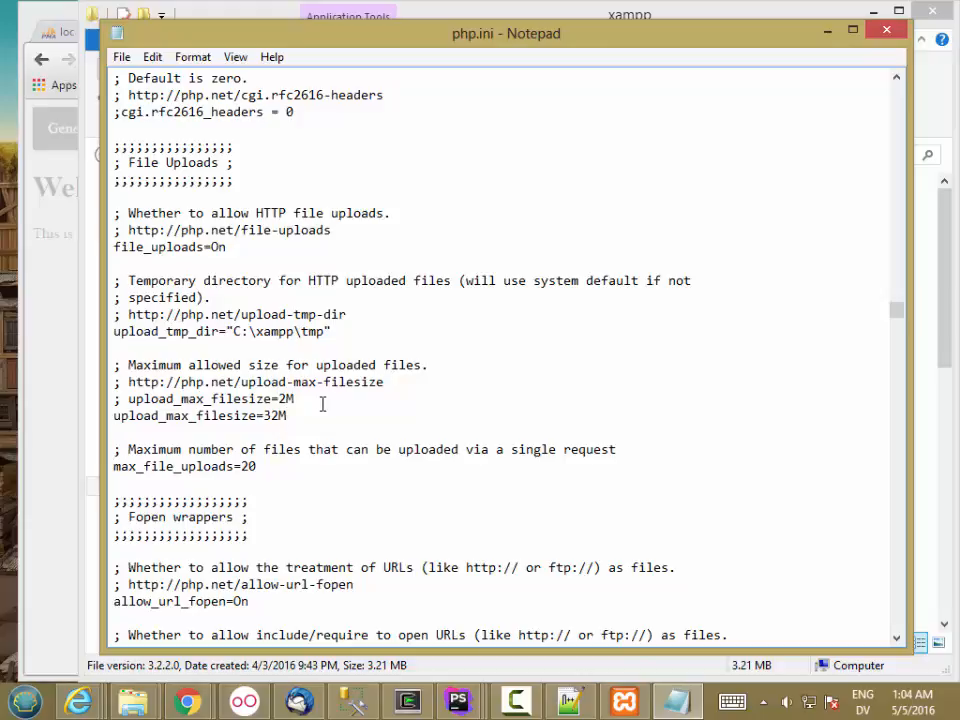
key(Right)
key(Right)
key(Right)
key(Right)
key(Right)
key(Right)
key(Right)
key(Right)
key(Right)
key(Right)
key(Right)
key(Right)
key(Right)
key(Right)
key(Right)
key(Right)
key(Right)
key(Right)
Search php.ini from the top of the file to locate the post_max_size setting.
key(ctrl+f)
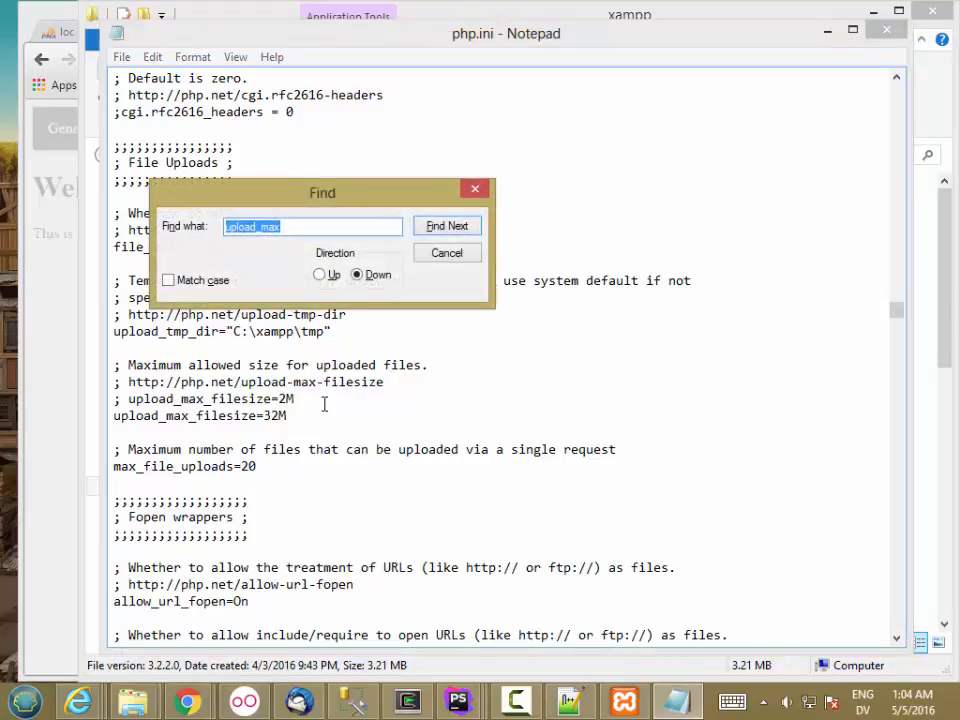
text(p)
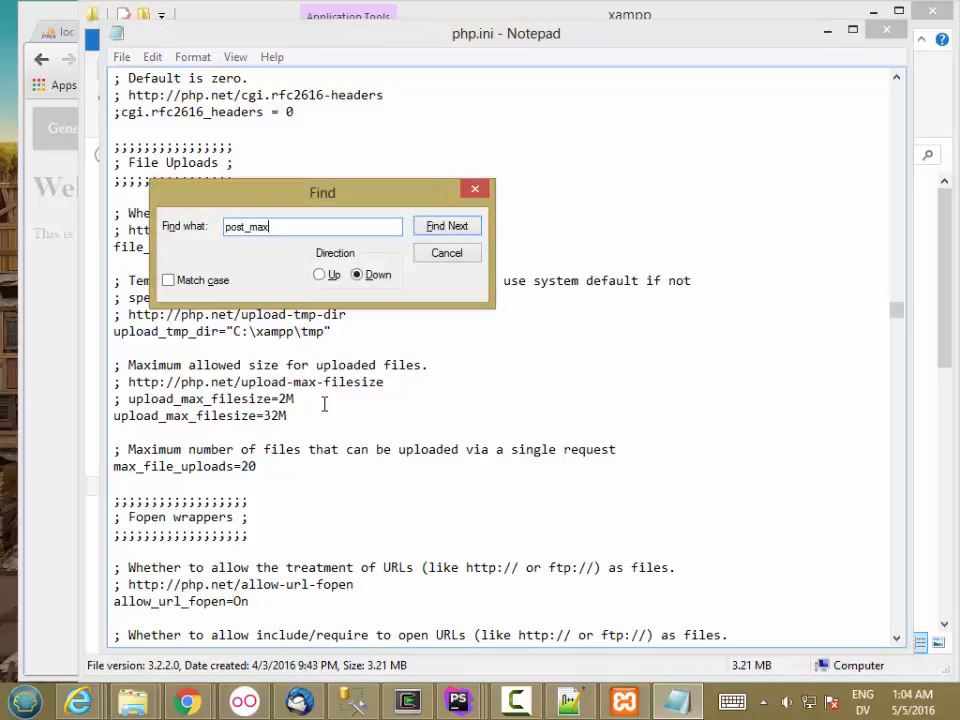
key(Return)
click(550, 418)
click(900, 314)
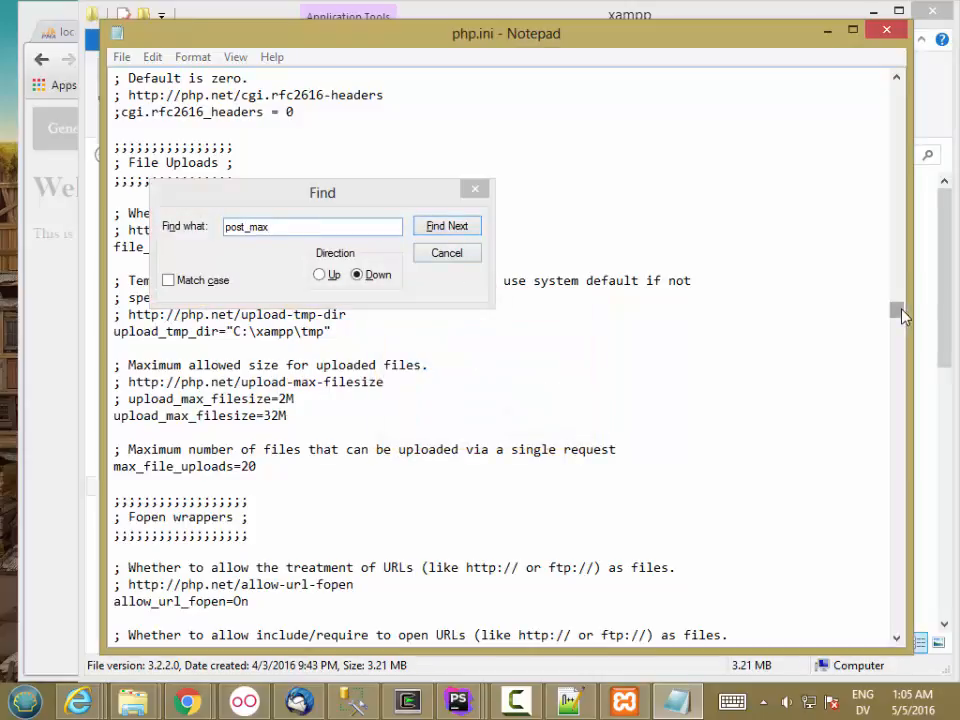
drag(902, 314, 840, 93)
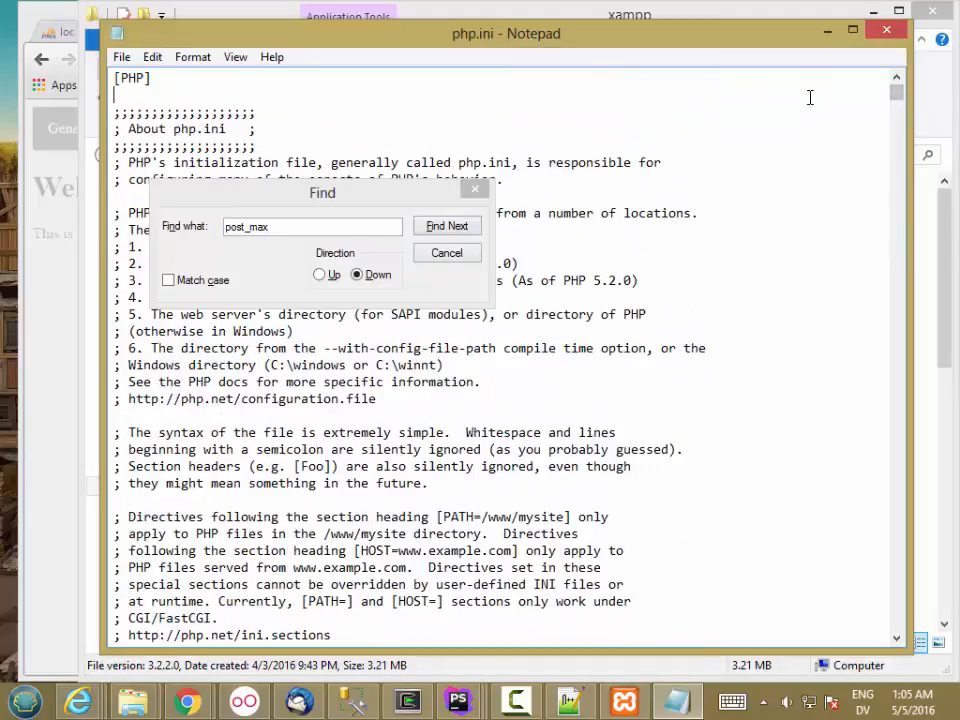
click(437, 227)
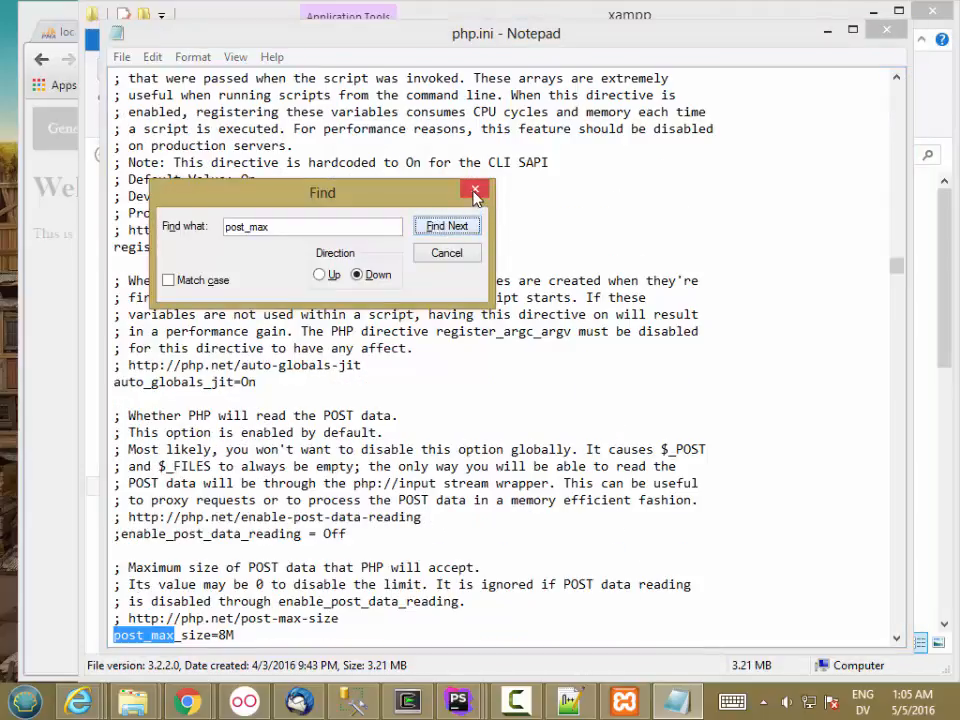
click(475, 192)
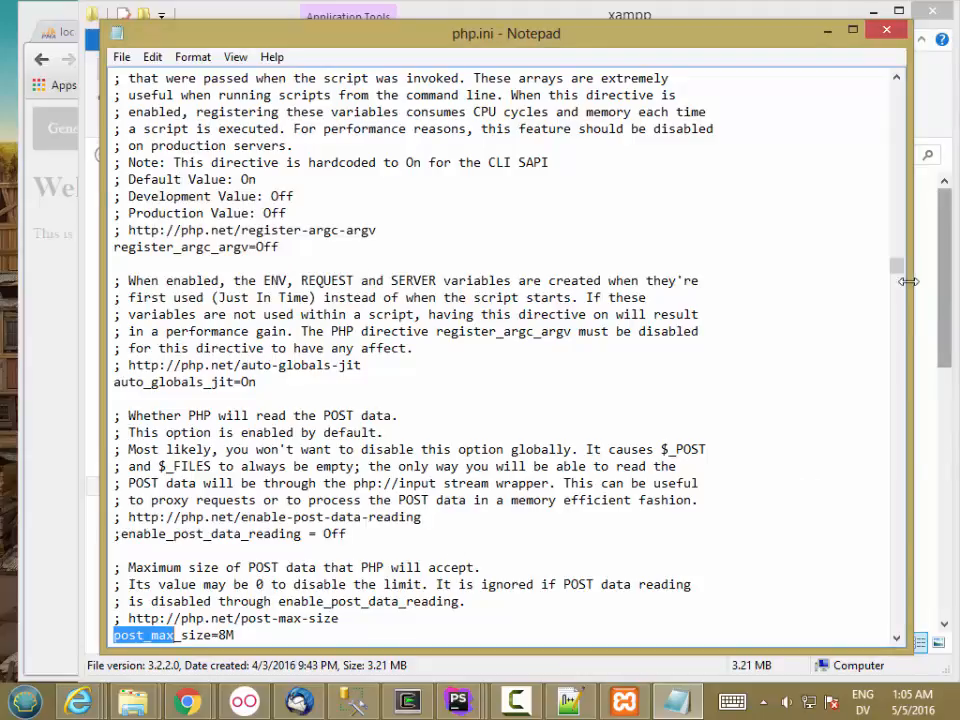
scroll(174, 566, down, 3)
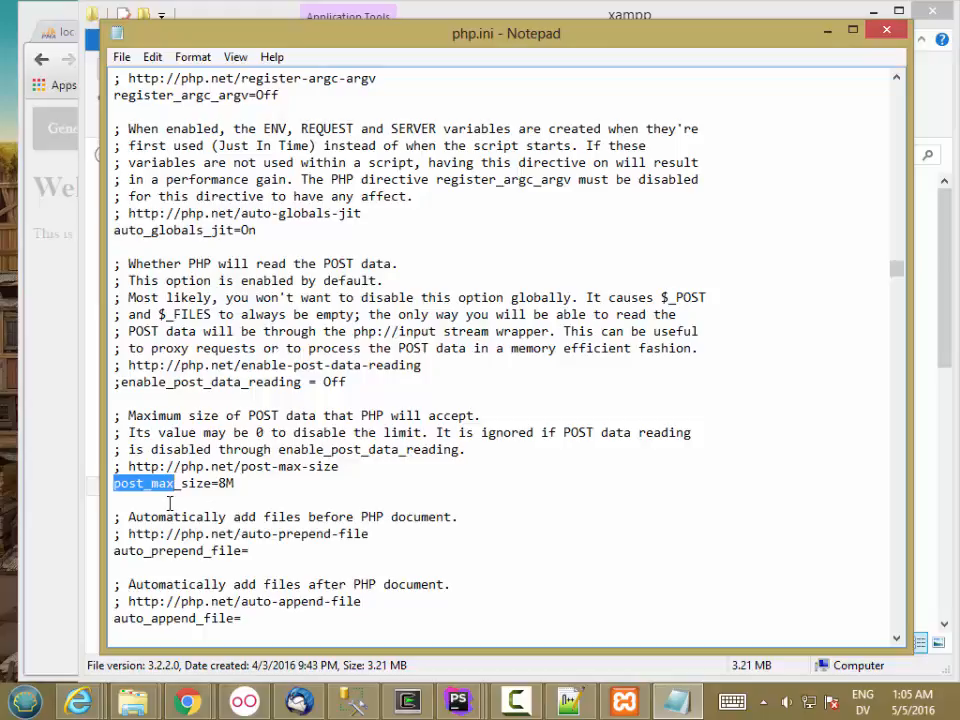
Comment out post_max_size=8M and add a post_max_size=32M line beneath it.
click(234, 484)
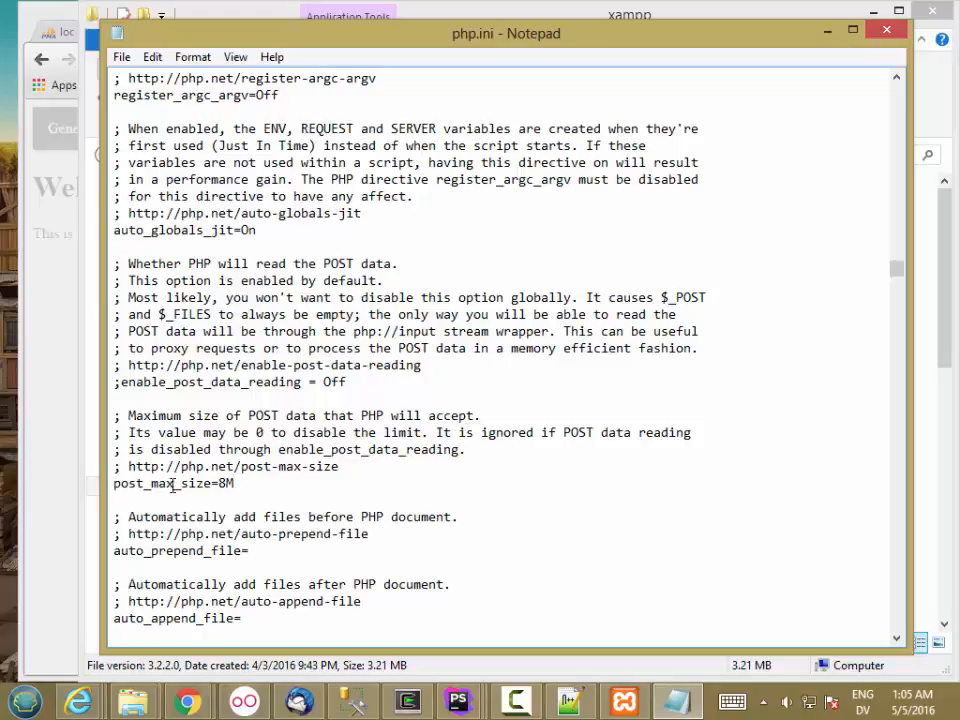
click(114, 483)
text(;)
click(305, 491)
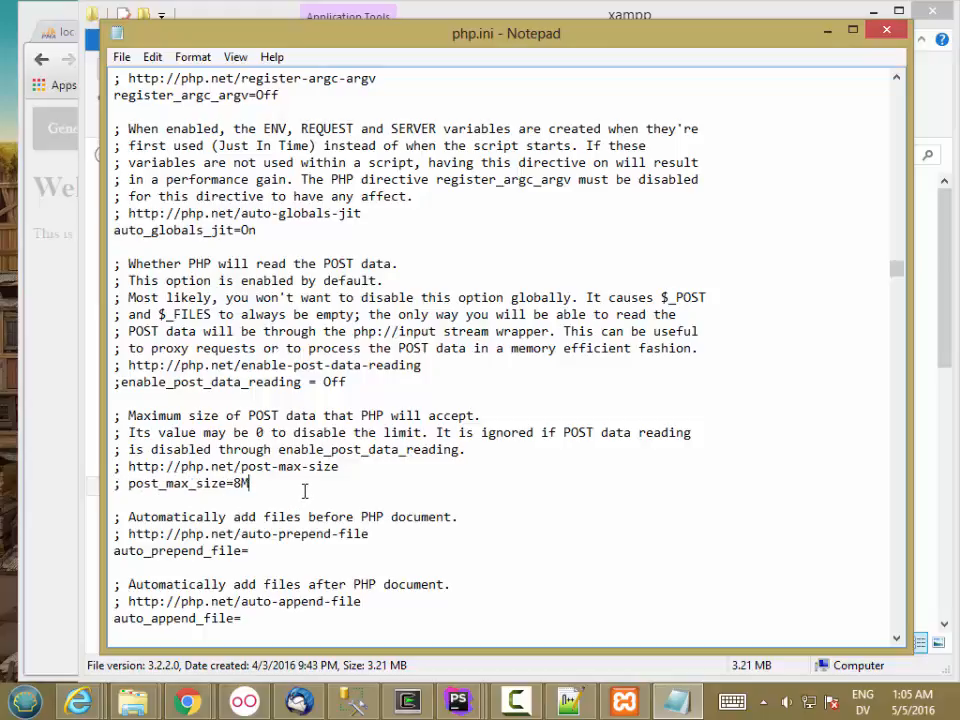
key(Return)
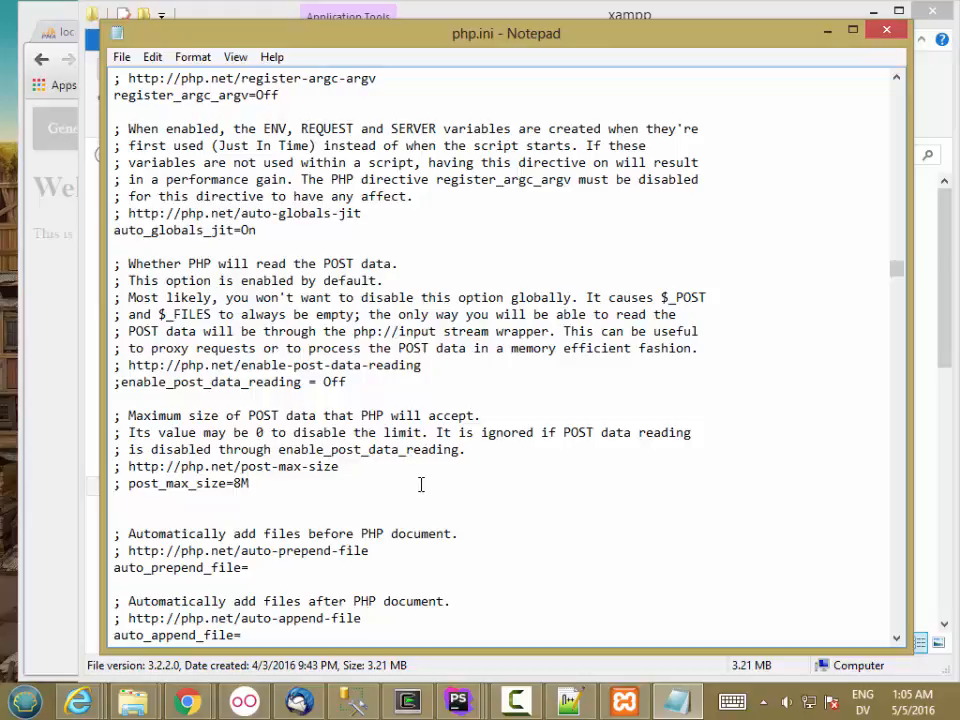
text(ost_max_size=32M)
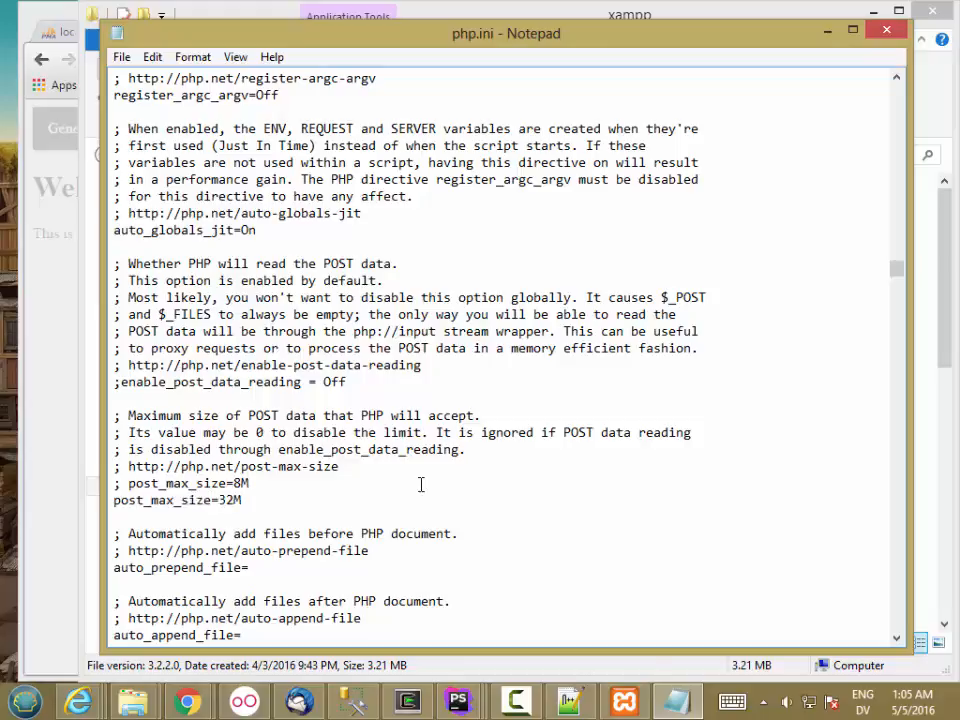
drag(243, 500, 236, 500)
click(248, 511)
Search php.ini for 'max_input' until the max_input_time=60 line is found.
scroll(898, 280, down, 1)
scroll(898, 280, down, 2)
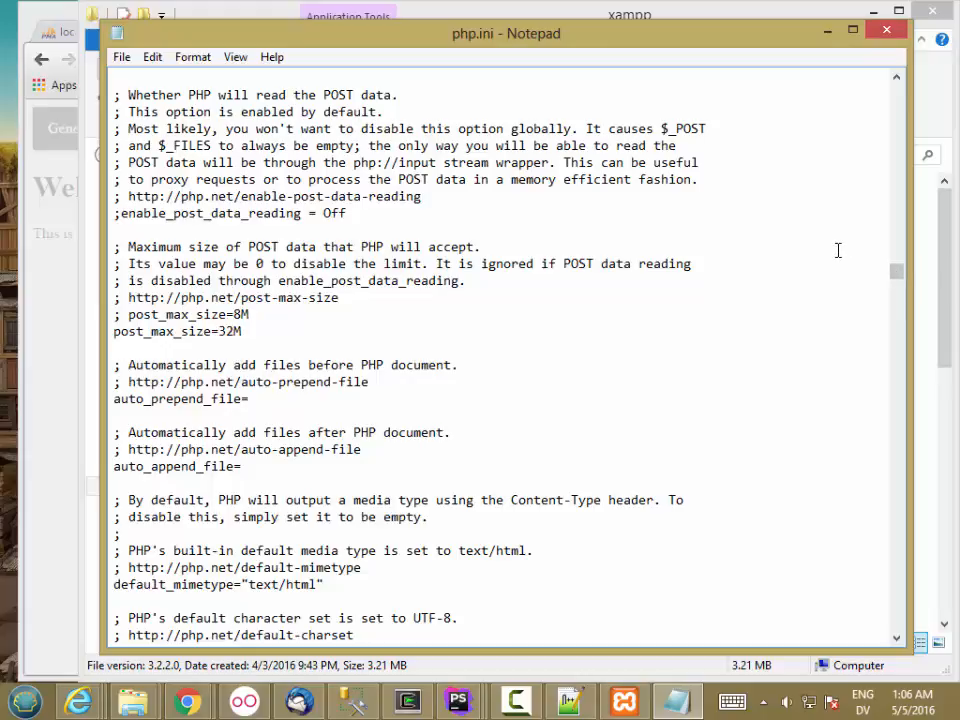
click(778, 227)
key(ctrl+f)
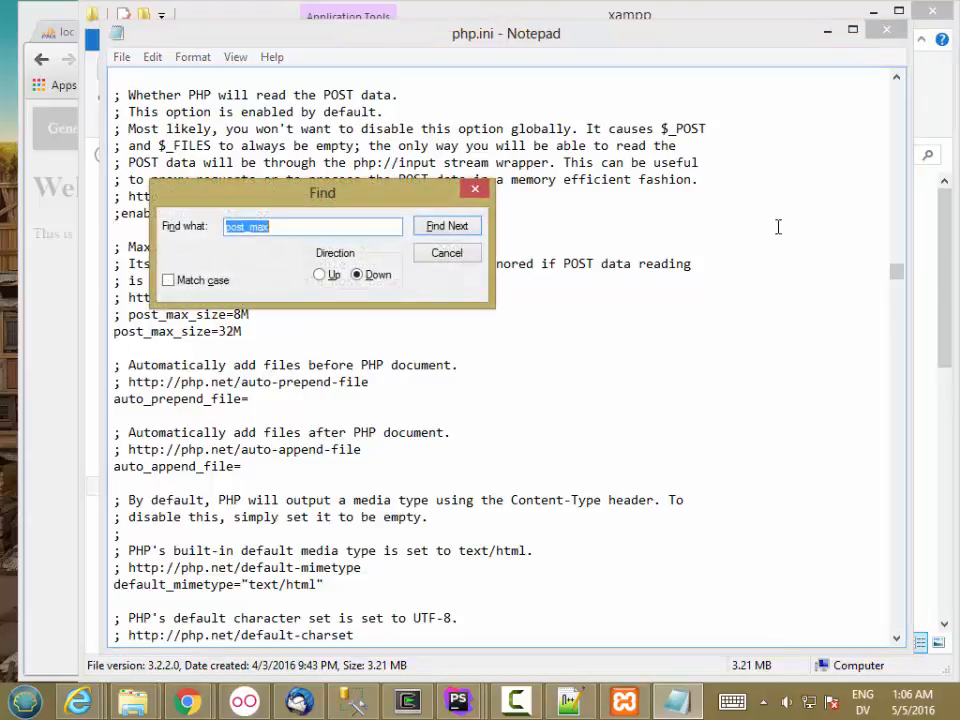
text(max_input)
key(Return)
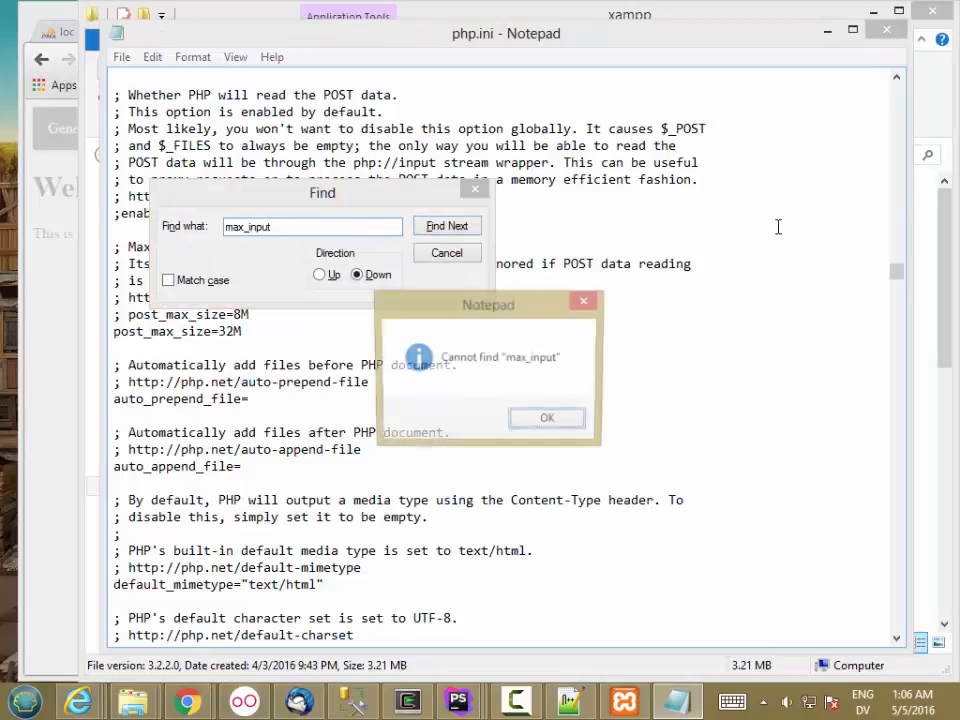
click(552, 421)
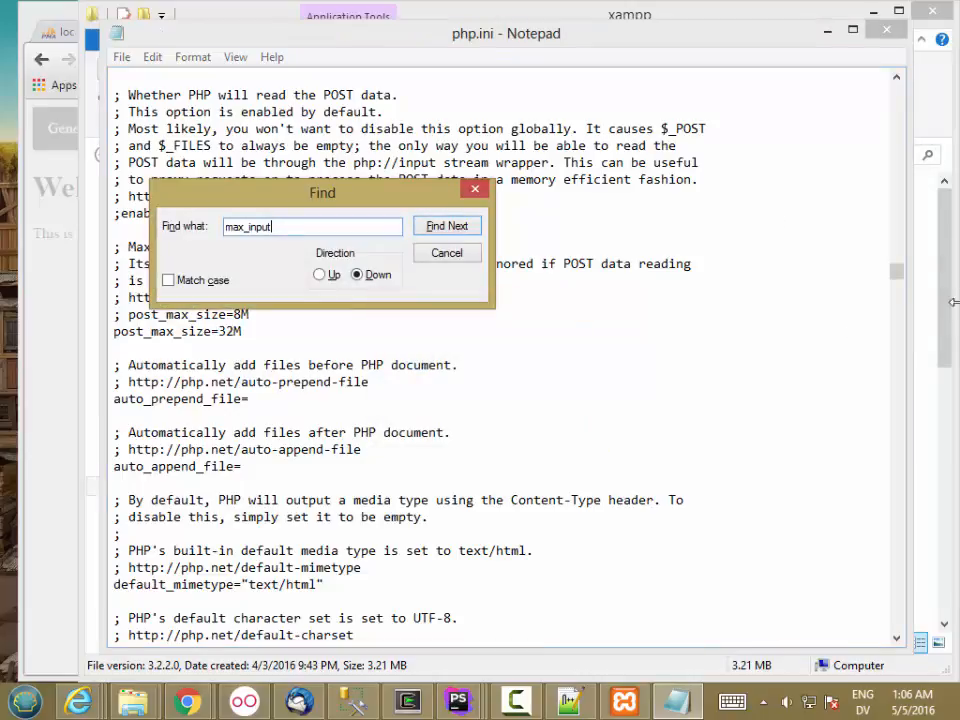
drag(896, 272, 897, 100)
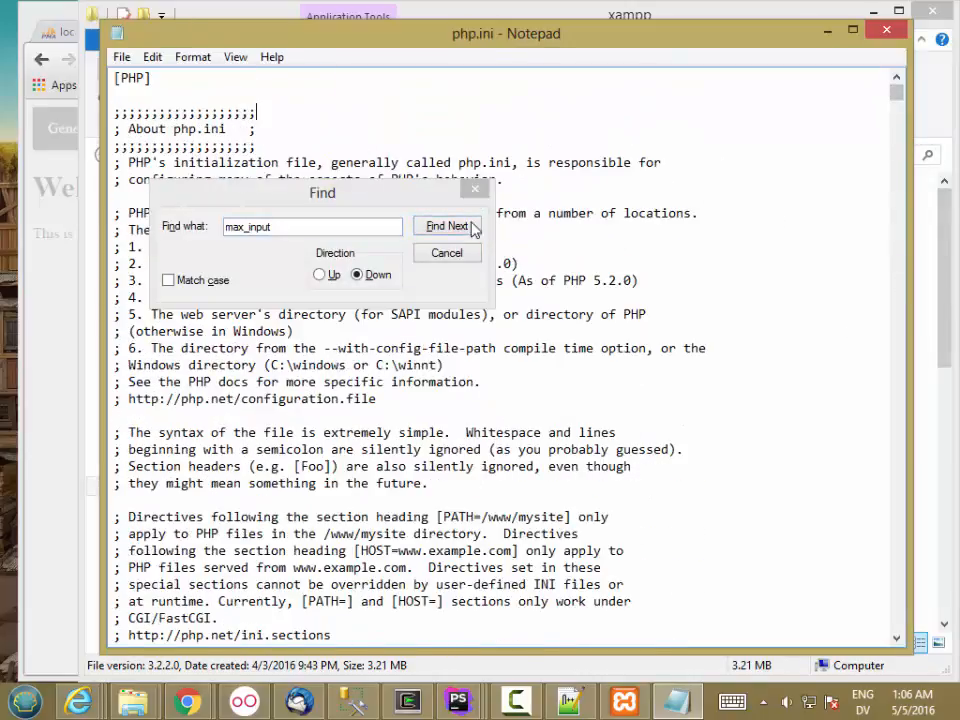
click(447, 226)
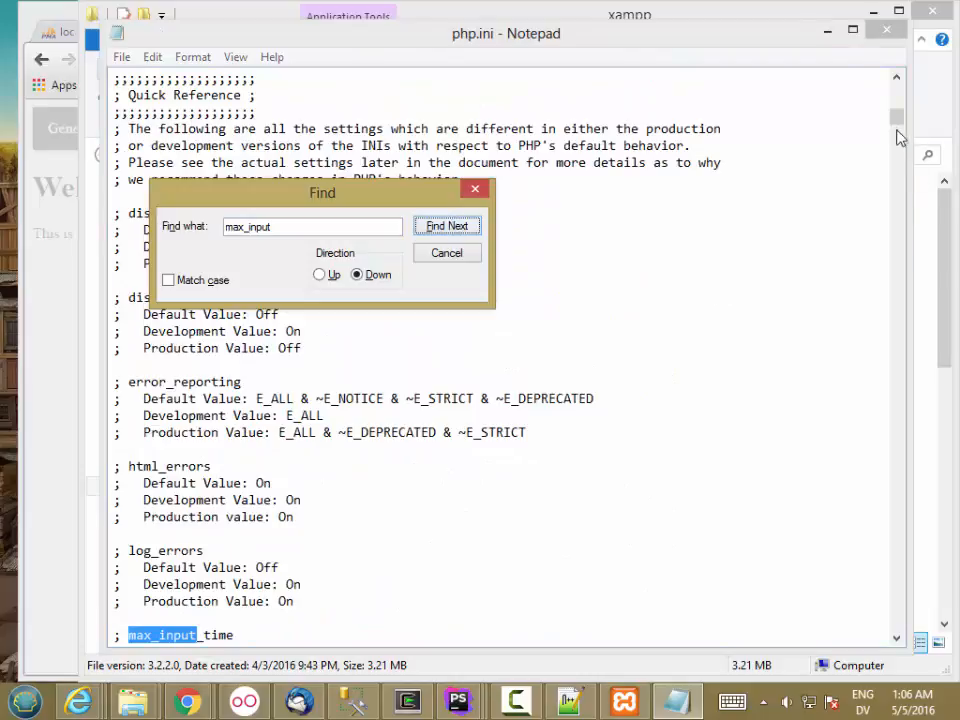
drag(897, 133, 898, 135)
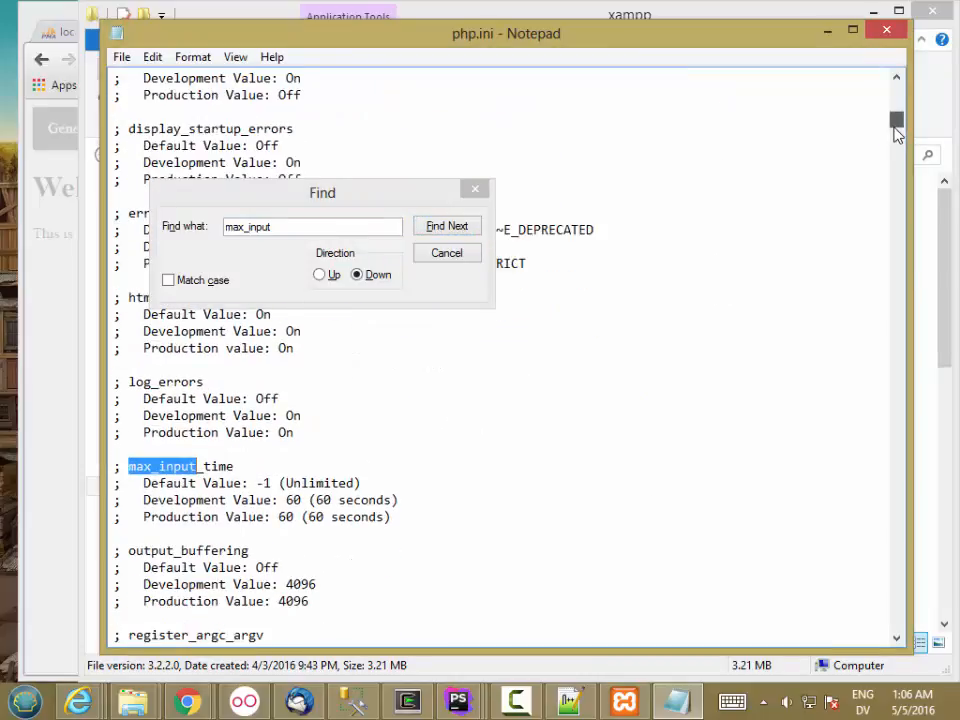
drag(896, 134, 897, 136)
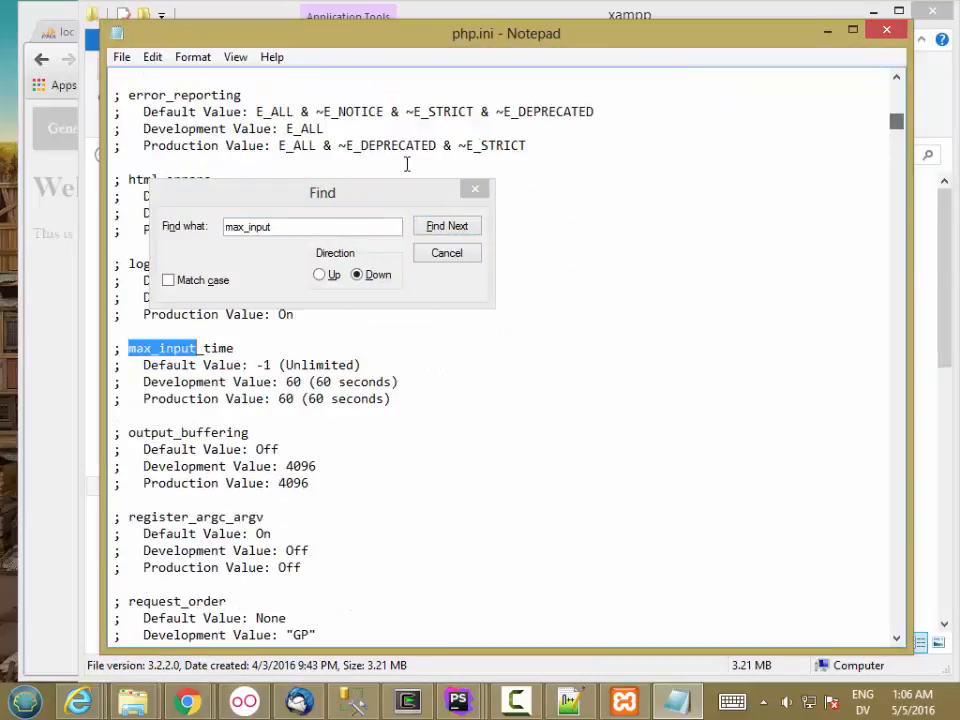
click(445, 227)
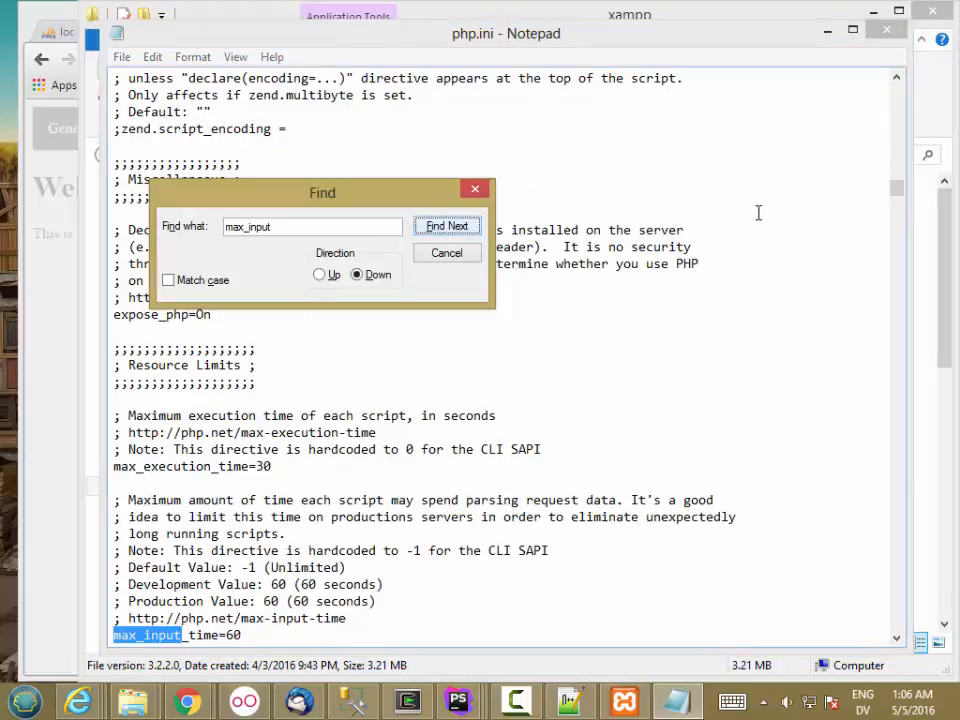
click(896, 194)
drag(896, 194, 898, 196)
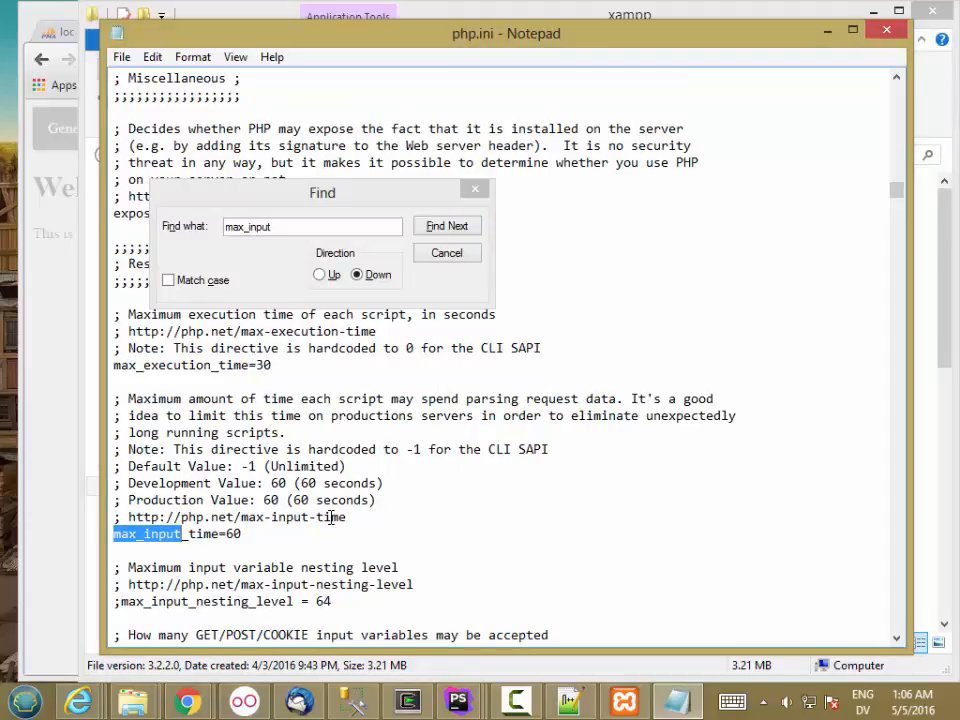
Change the max_input_time value from 60 to 300.
click(311, 545)
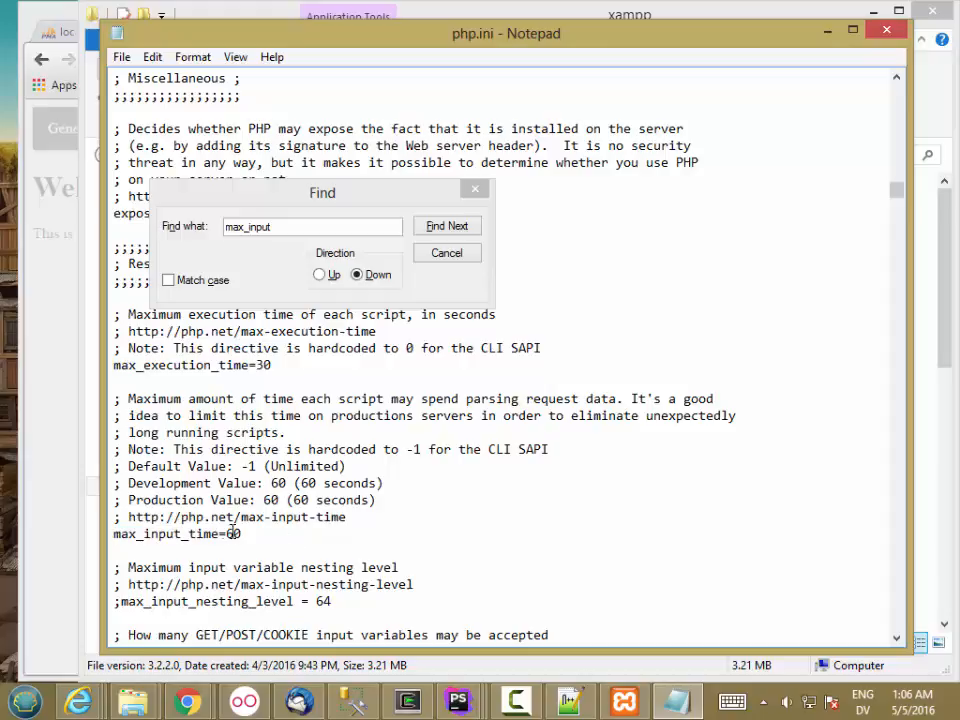
key(BackSpace)
text(300)
click(325, 550)
click(206, 216)
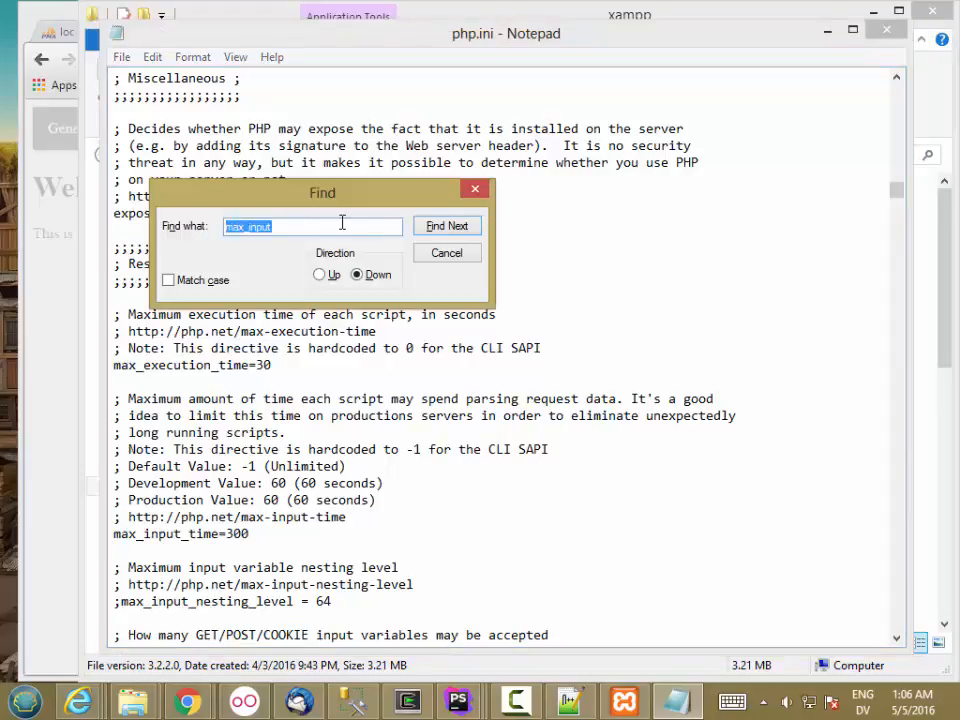
Edit the search term and locate max_execution_time=30 from the top of php.ini.
click(342, 222)
key(BackSpace)
key(BackSpace)
text(exec)
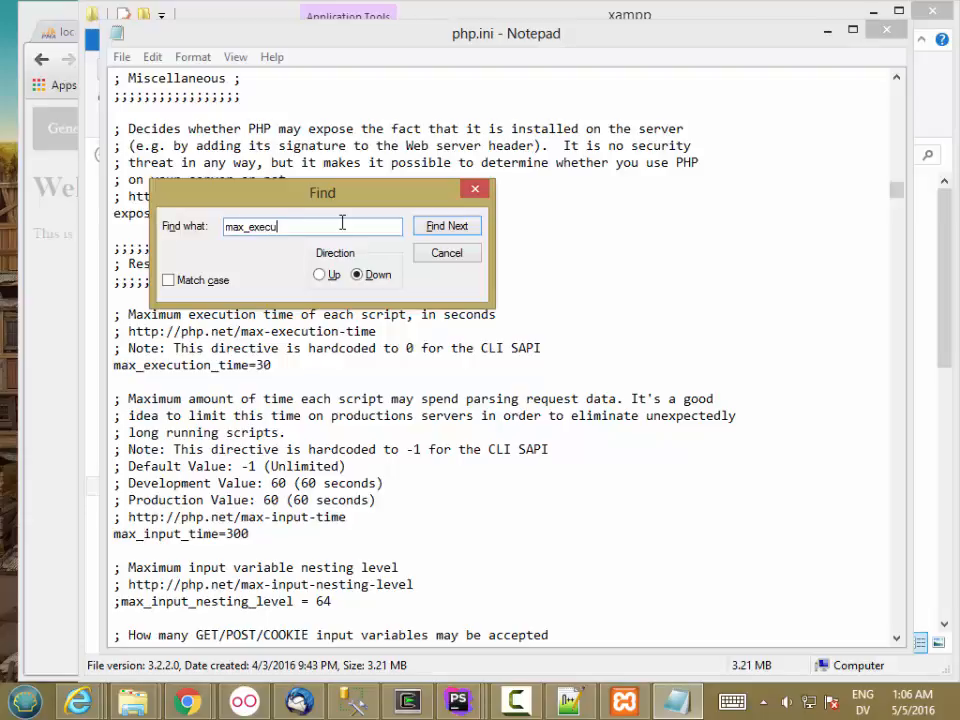
key(Return)
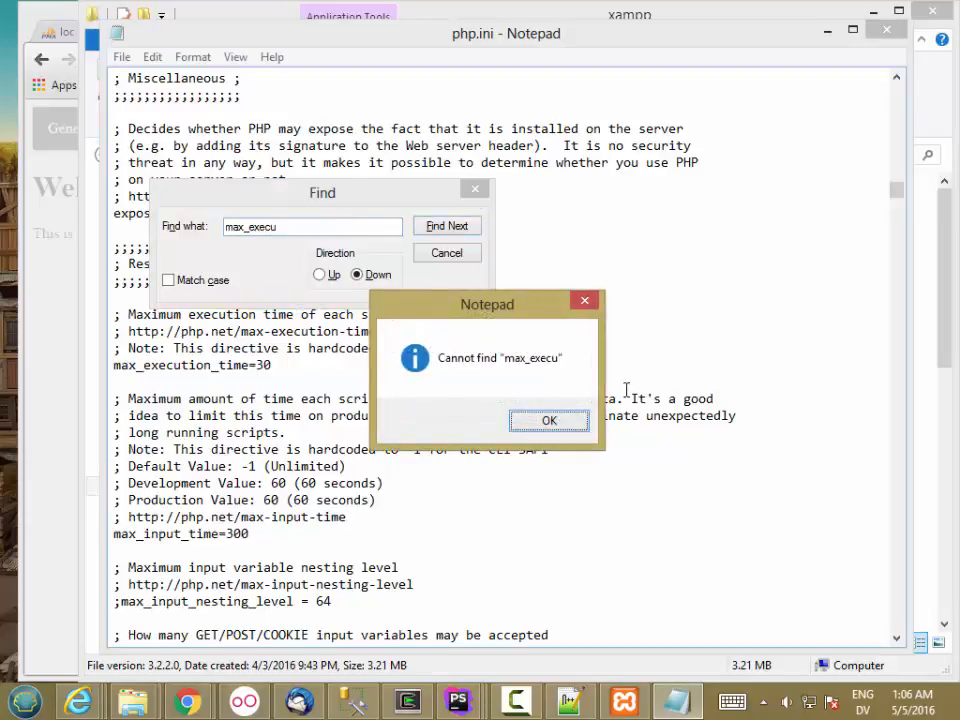
click(549, 421)
drag(896, 190, 864, 93)
click(447, 226)
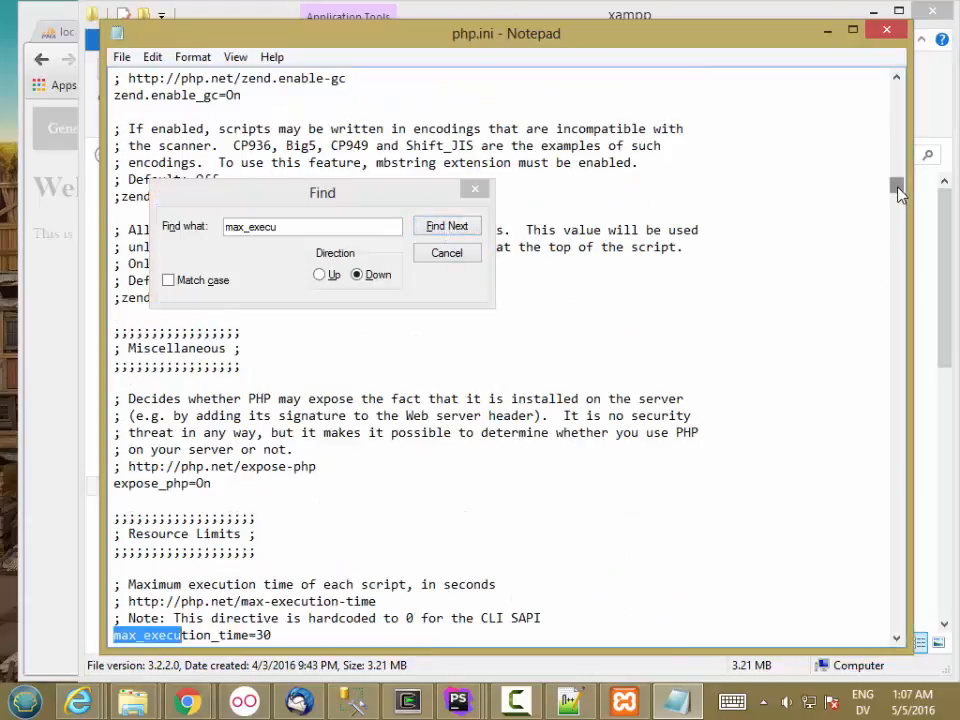
scroll(898, 191, down, 3)
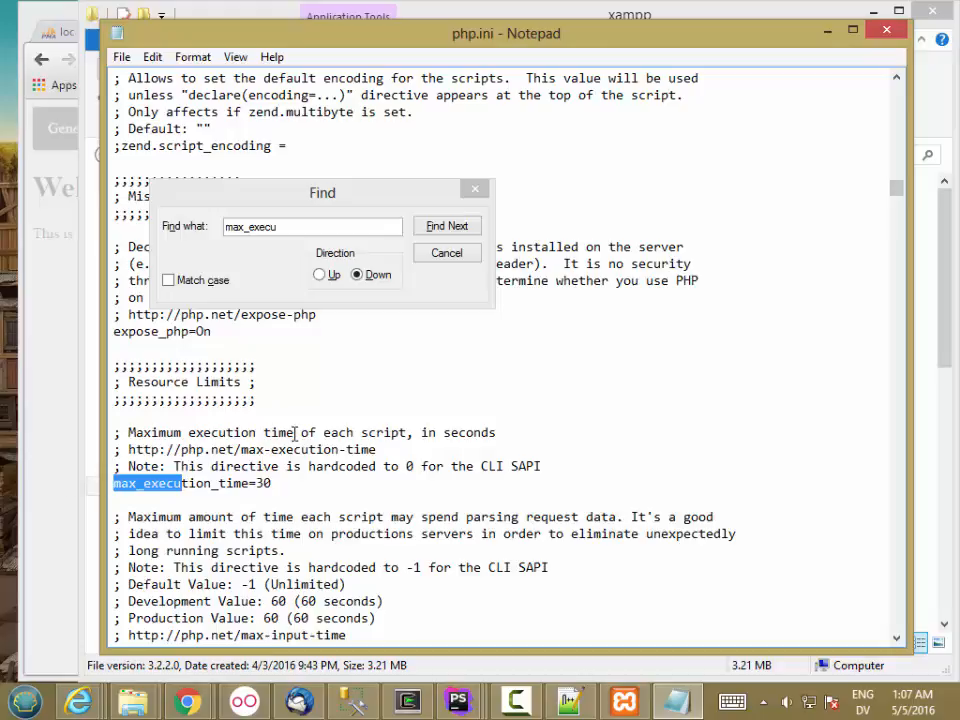
Comment out max_execution_time=30 and add a max_execution_time=300 line below it.
click(279, 482)
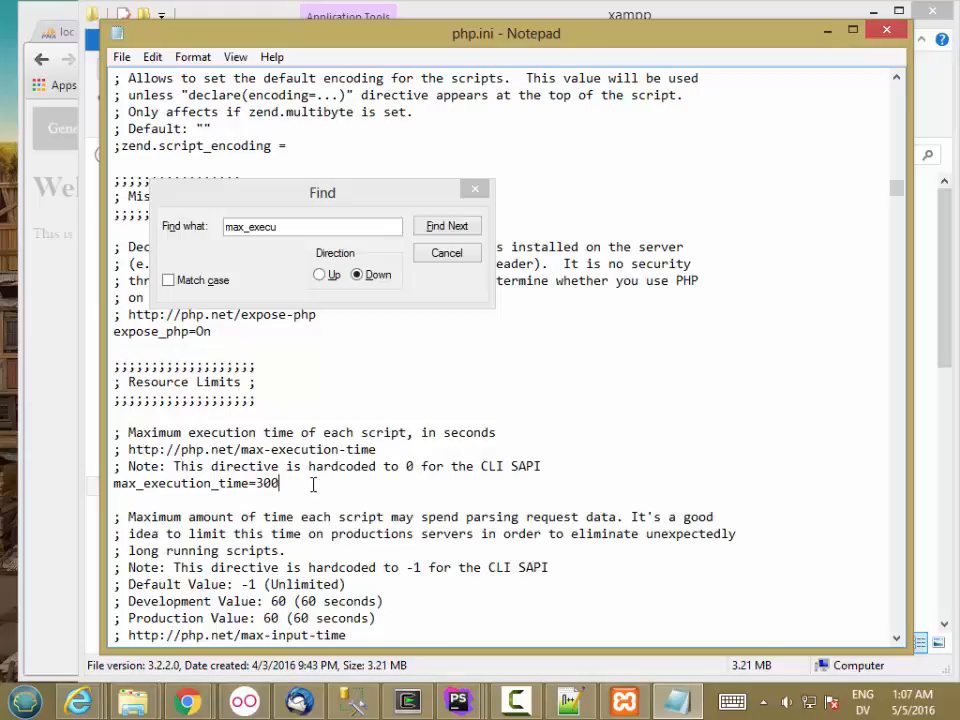
key(BackSpace)
text(;)
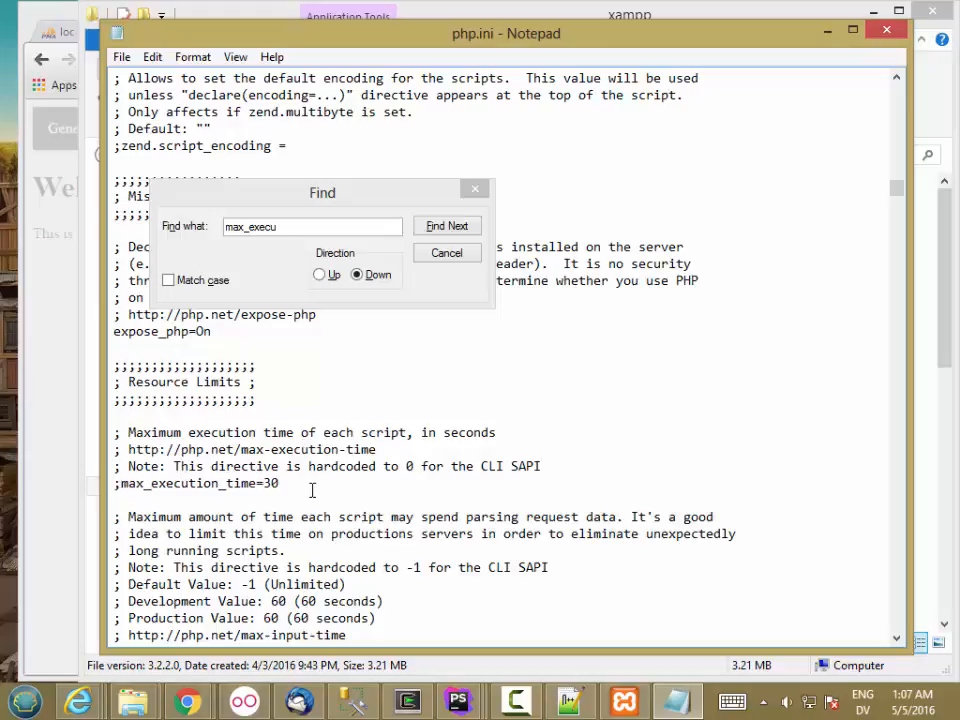
key(Return)
text(max)
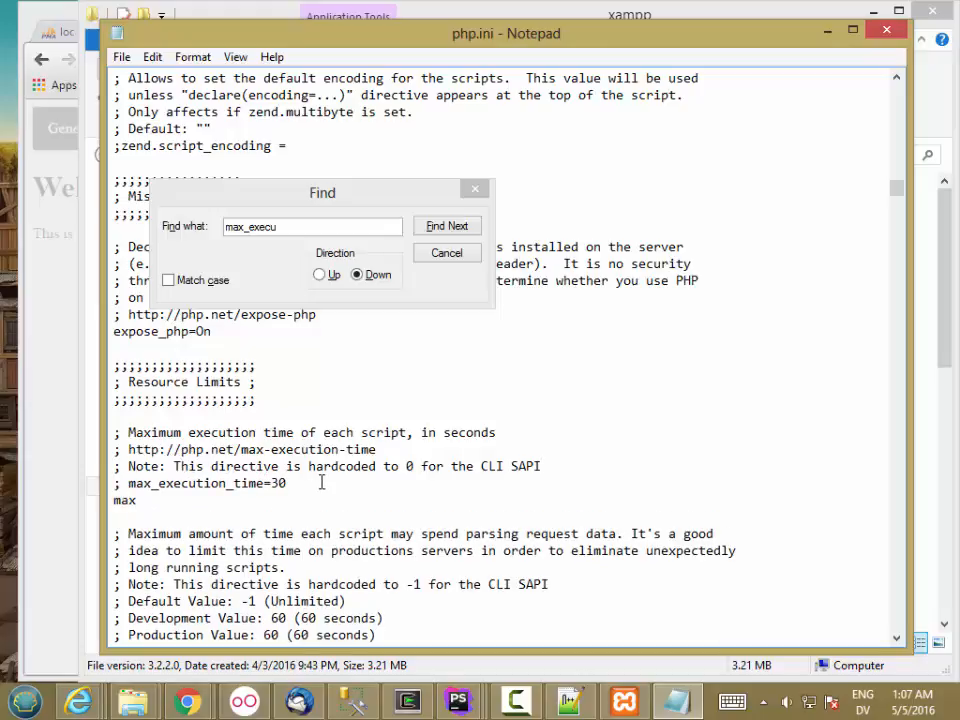
text(_execution_time=300)
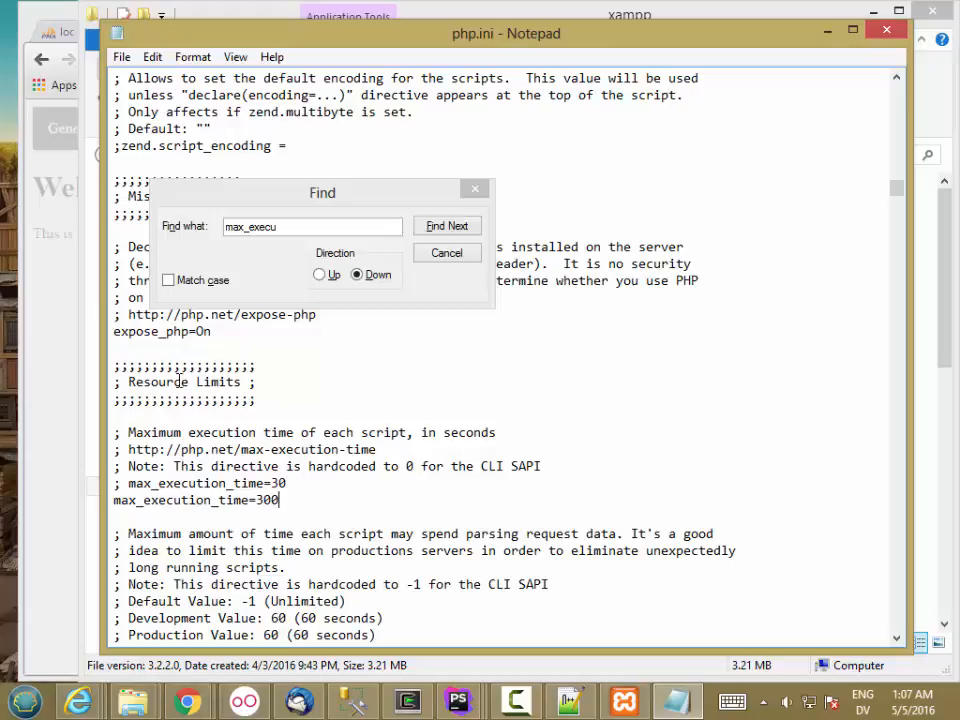
click(298, 226)
Find max_input_time and insert '; max_input_time=60' above the active max_input_time=300 line.
key(BackSpace)
key(BackSpace)
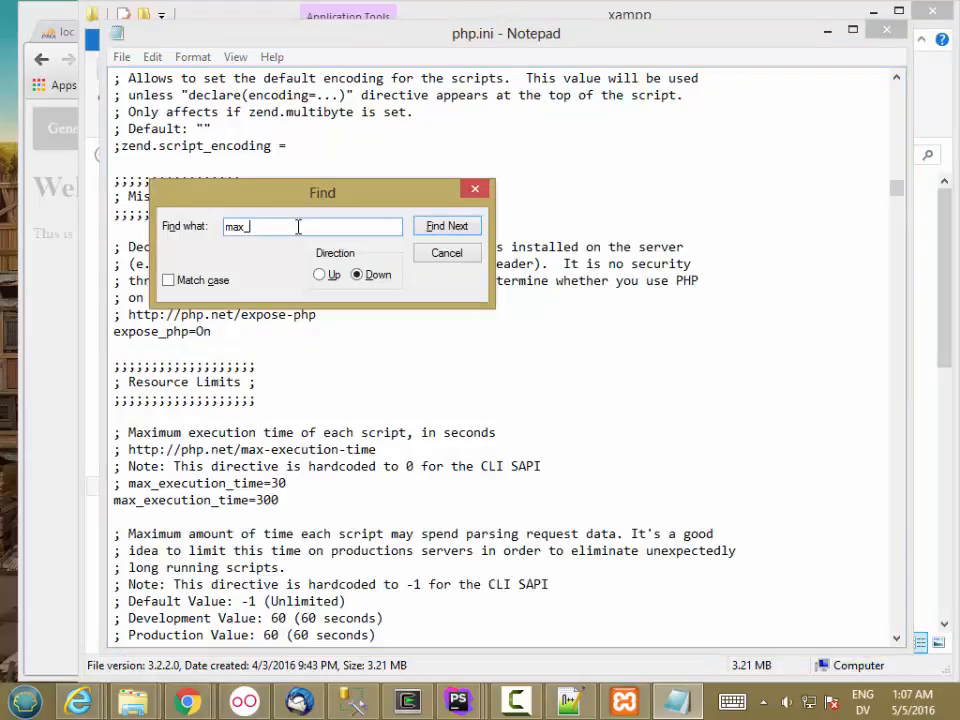
text(input)
key(Return)
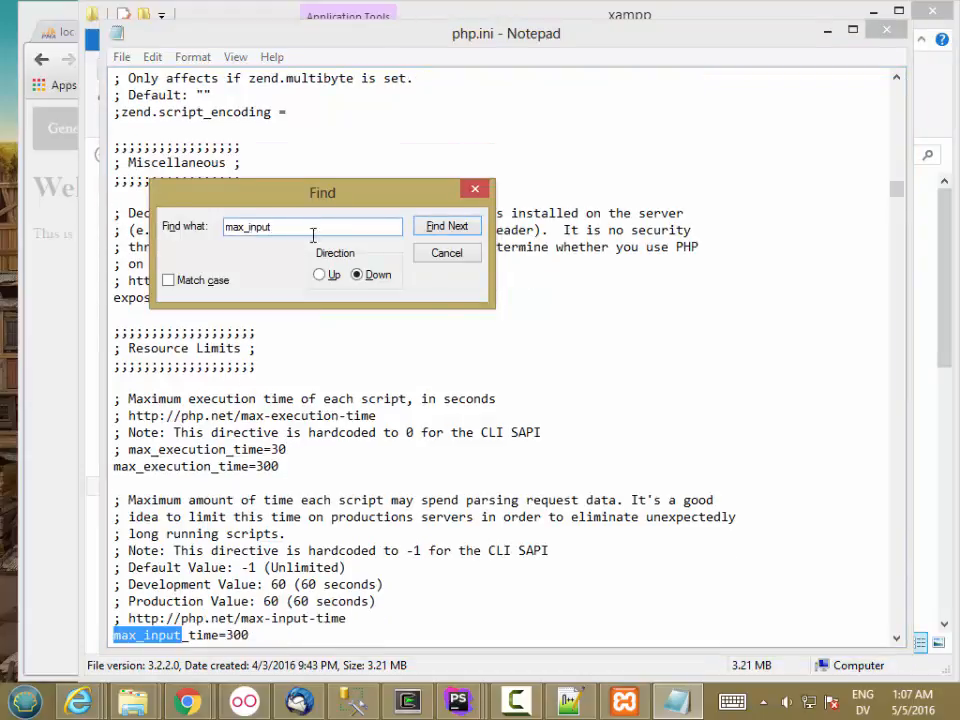
drag(896, 189, 896, 193)
click(358, 486)
key(Return)
text(;)
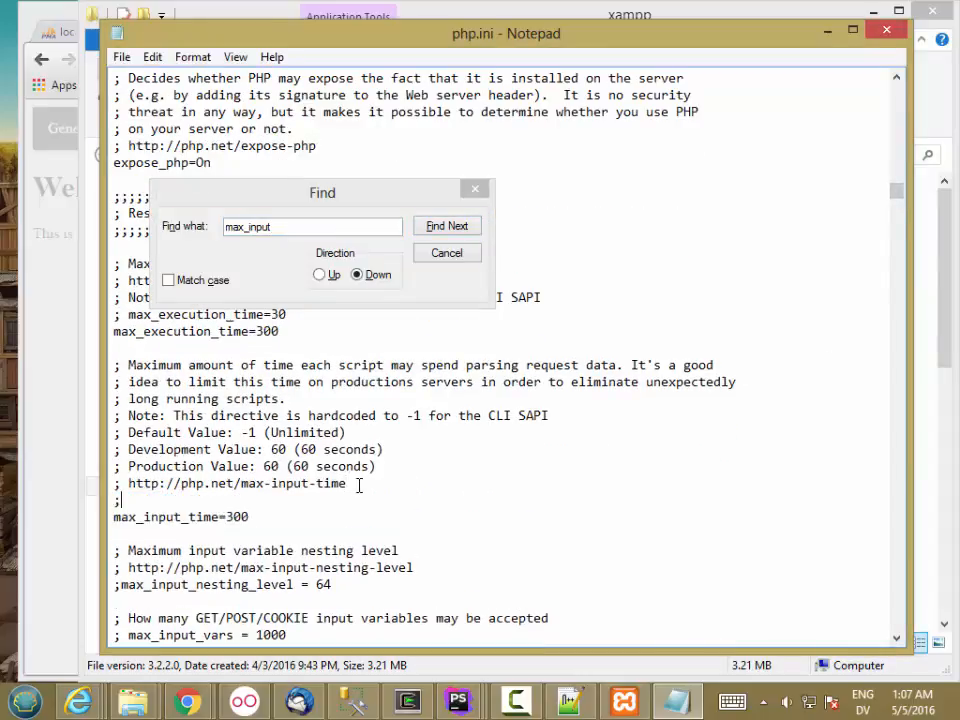
text( max_input)
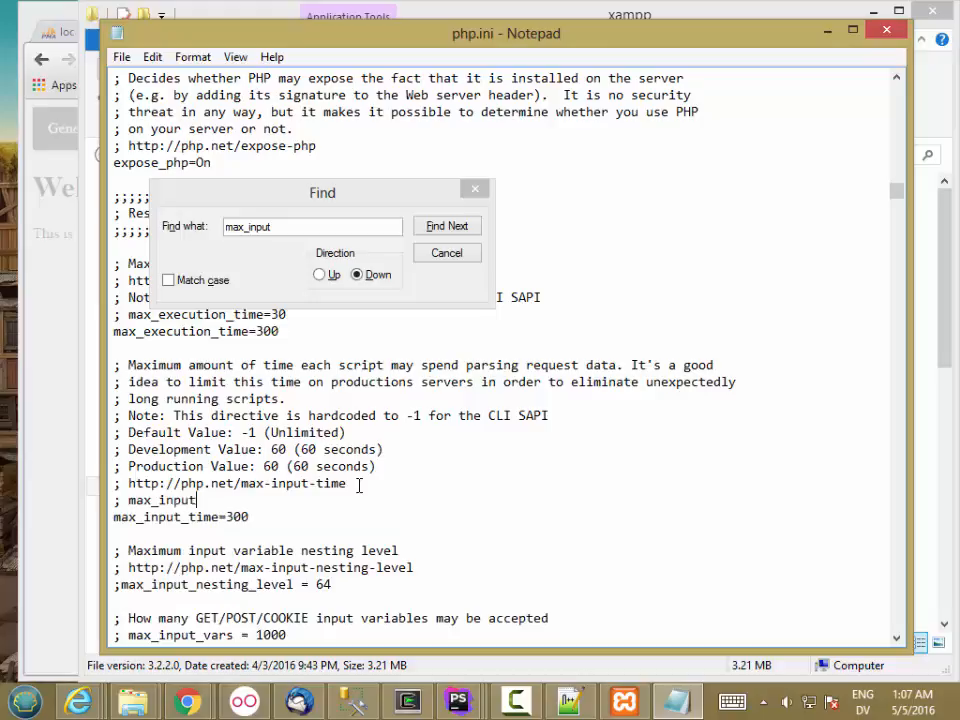
text(_time=60)
Search php.ini for 'timezone' and go to the active date.timezone line near the end.
double_click(302, 225)
text(time)
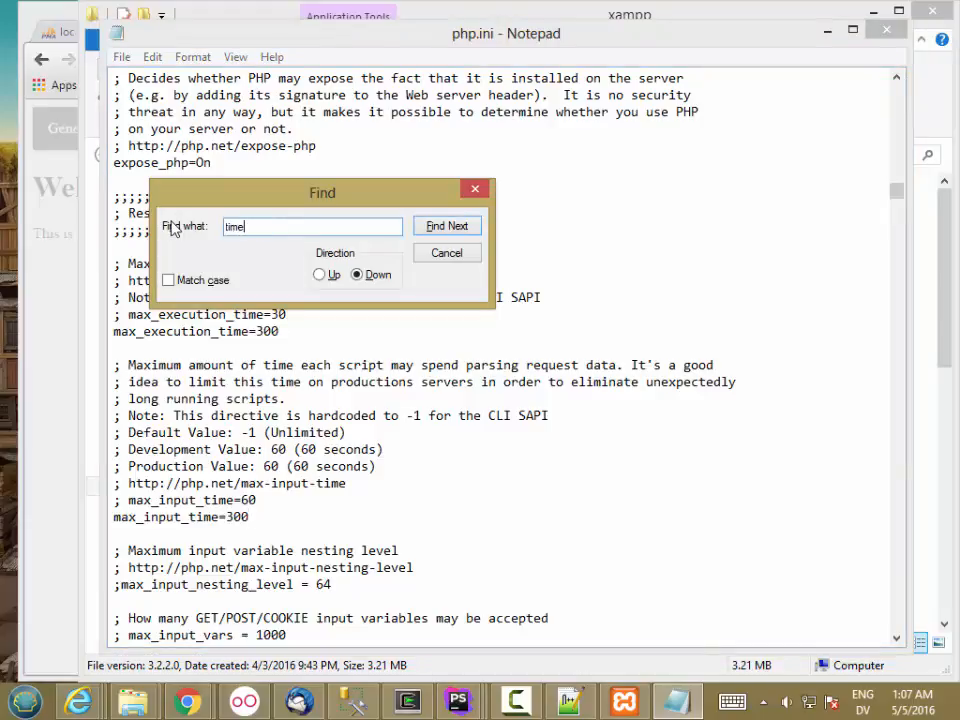
text(zone)
click(447, 227)
drag(900, 349, 900, 357)
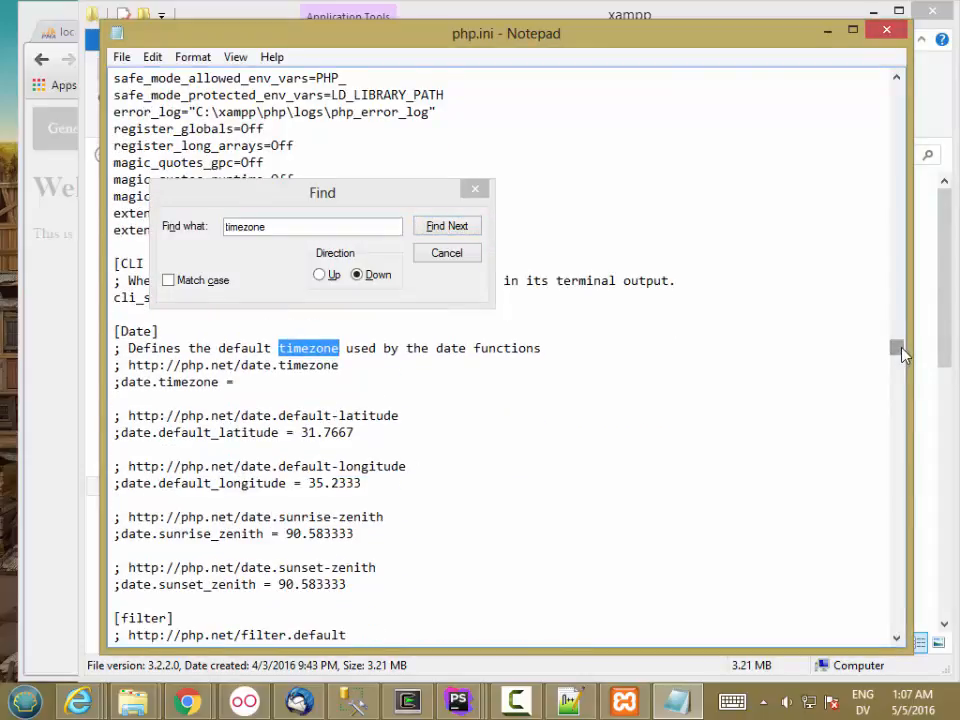
drag(900, 350, 900, 350)
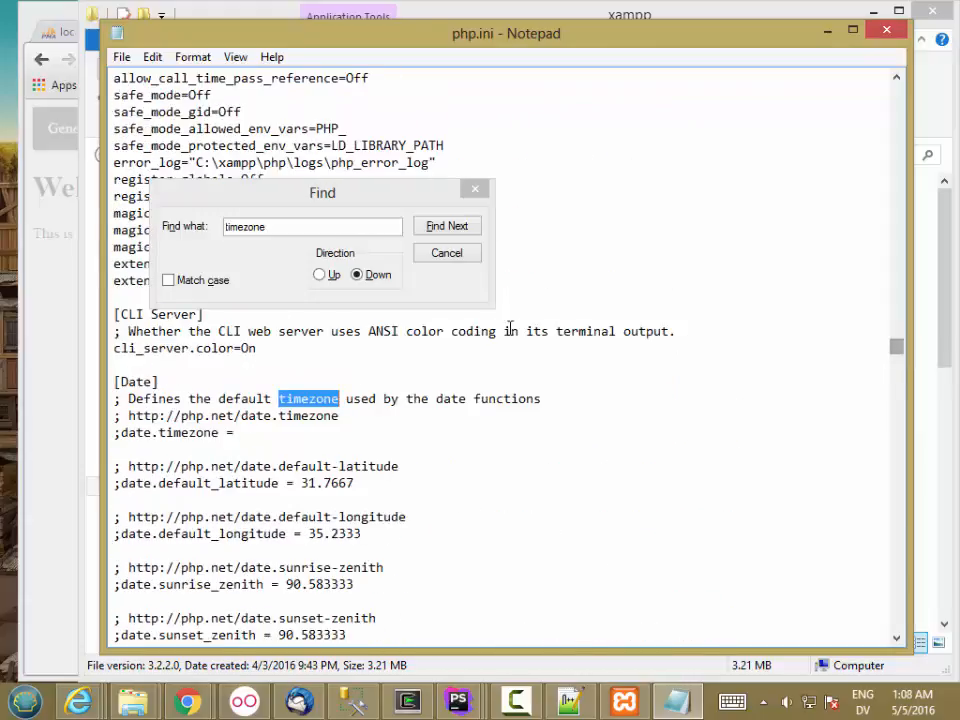
click(455, 229)
click(455, 229)
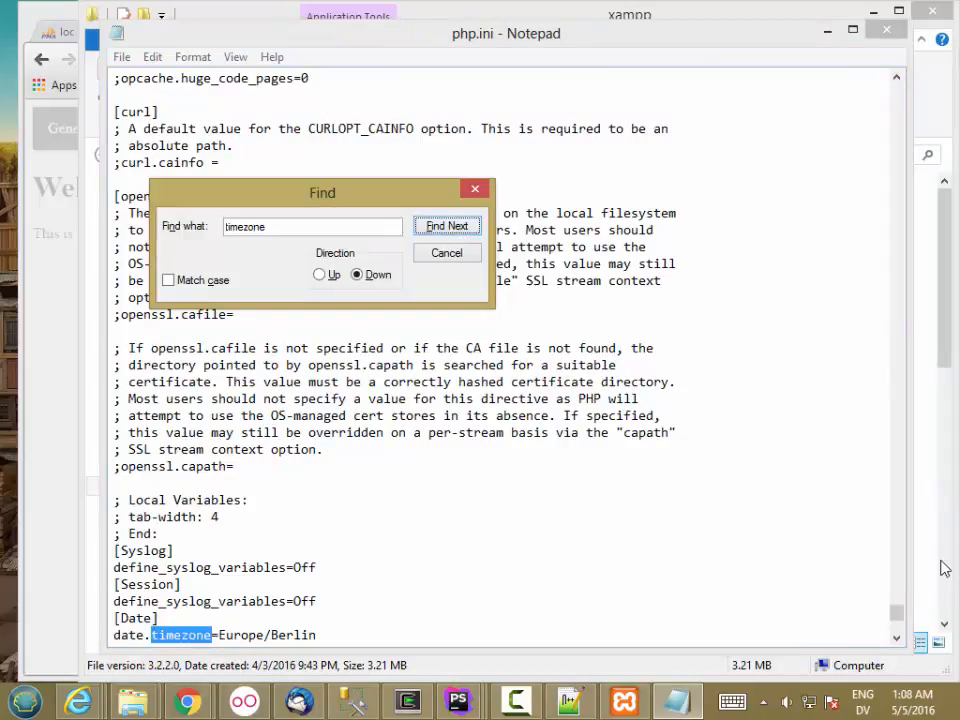
click(898, 614)
scroll(898, 614, down, 1)
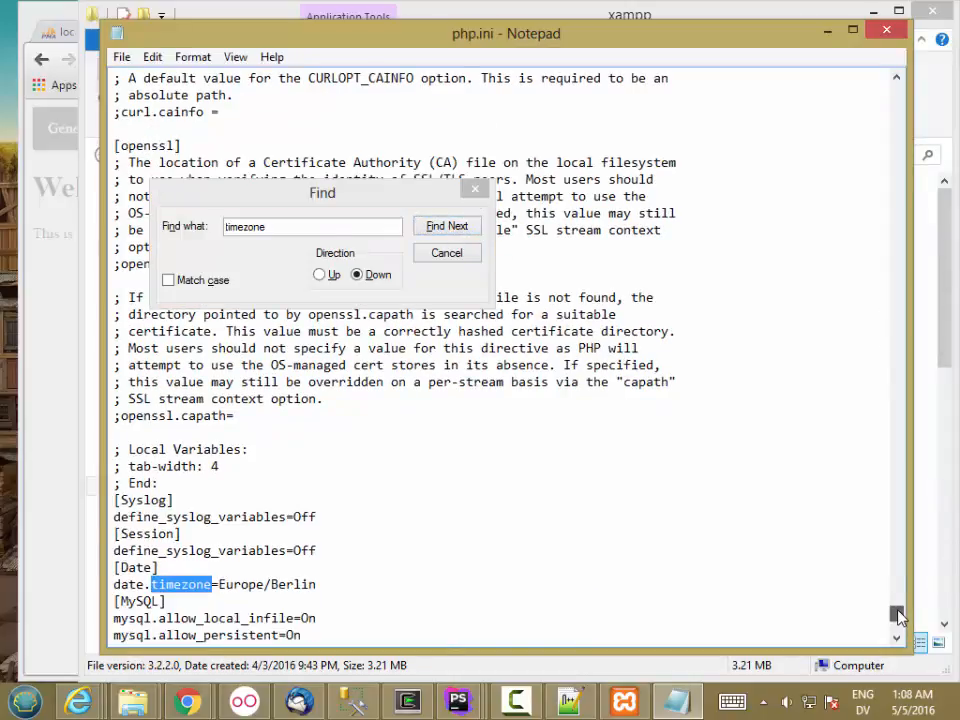
Replace the Europe/Berlin timezone with America/Los_Angeles and close the search box.
drag(218, 584, 321, 584)
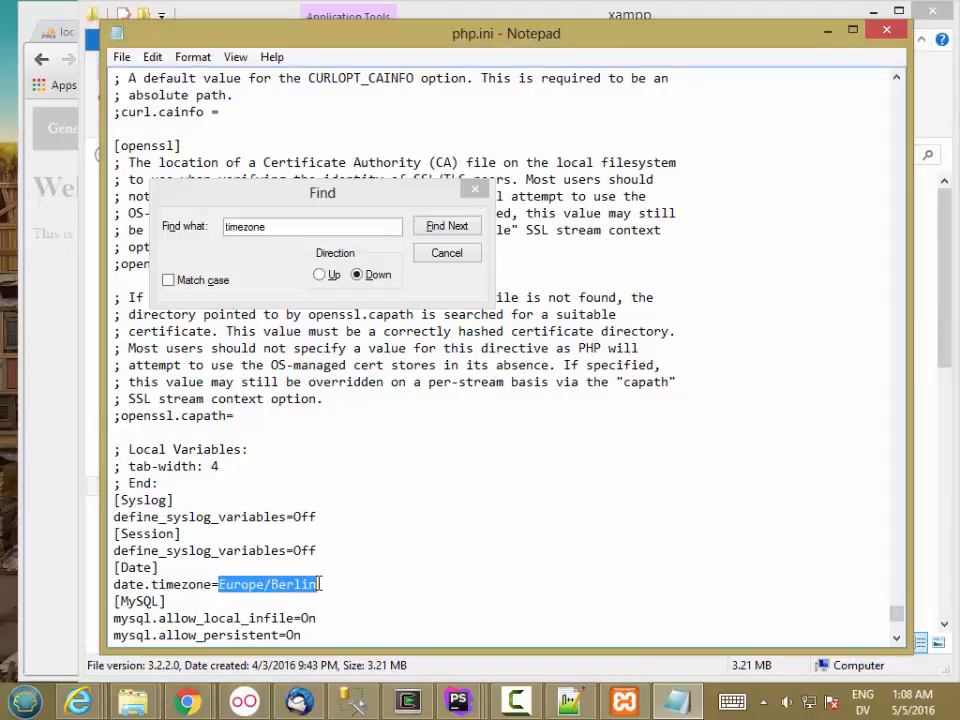
text(Ameri)
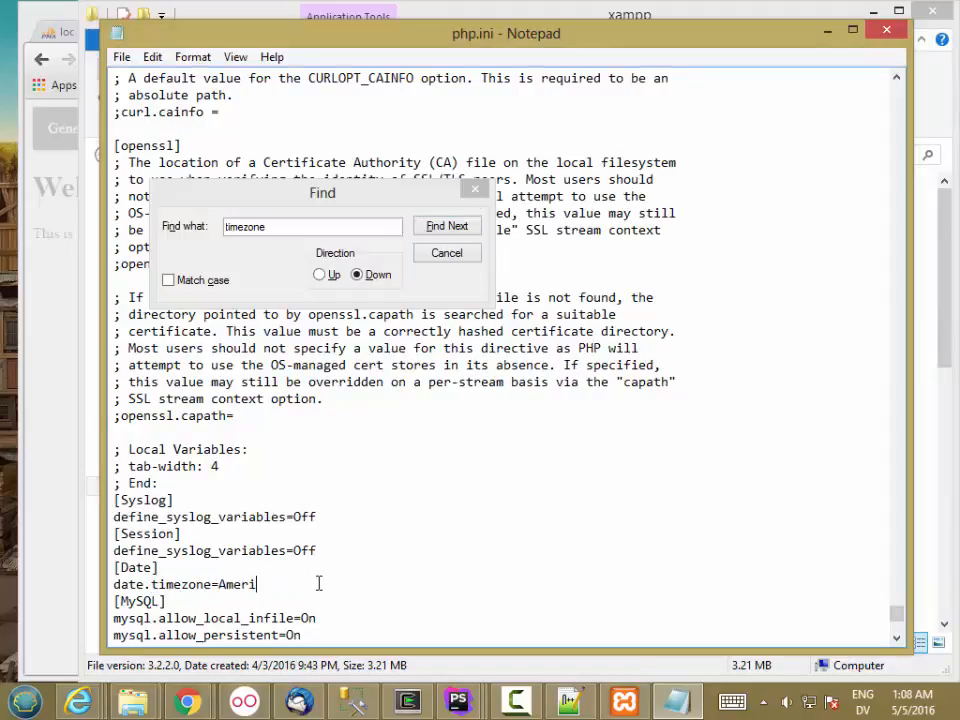
text(ca/Los_Angeles)
click(446, 253)
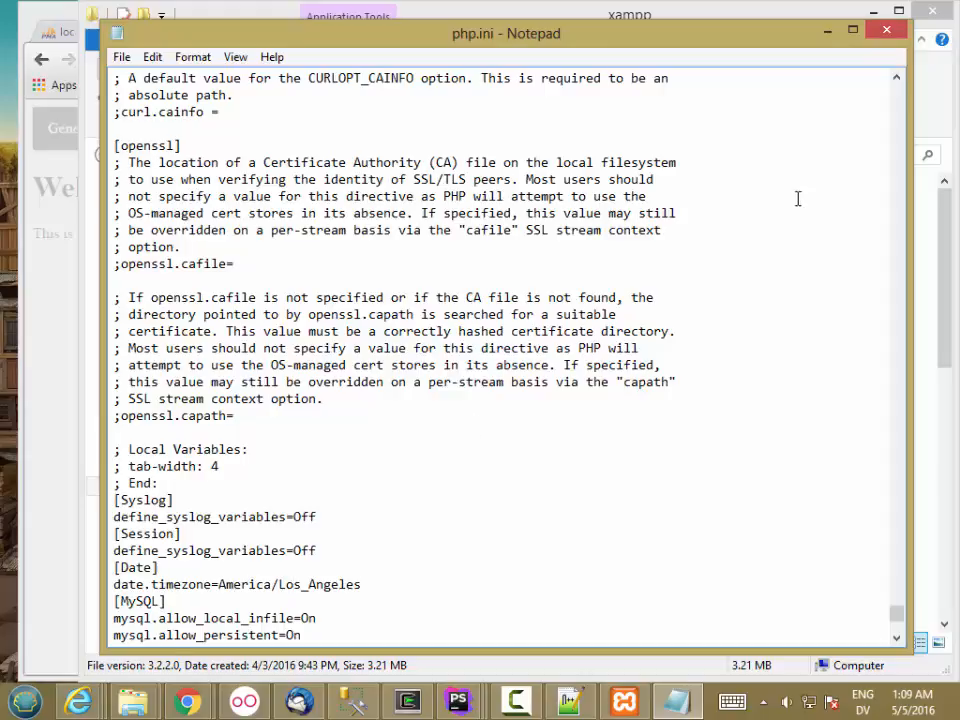
Close php.ini, browse to C:\xampp\mysql\bin, and bring up the context menu for my.ini.
click(886, 30)
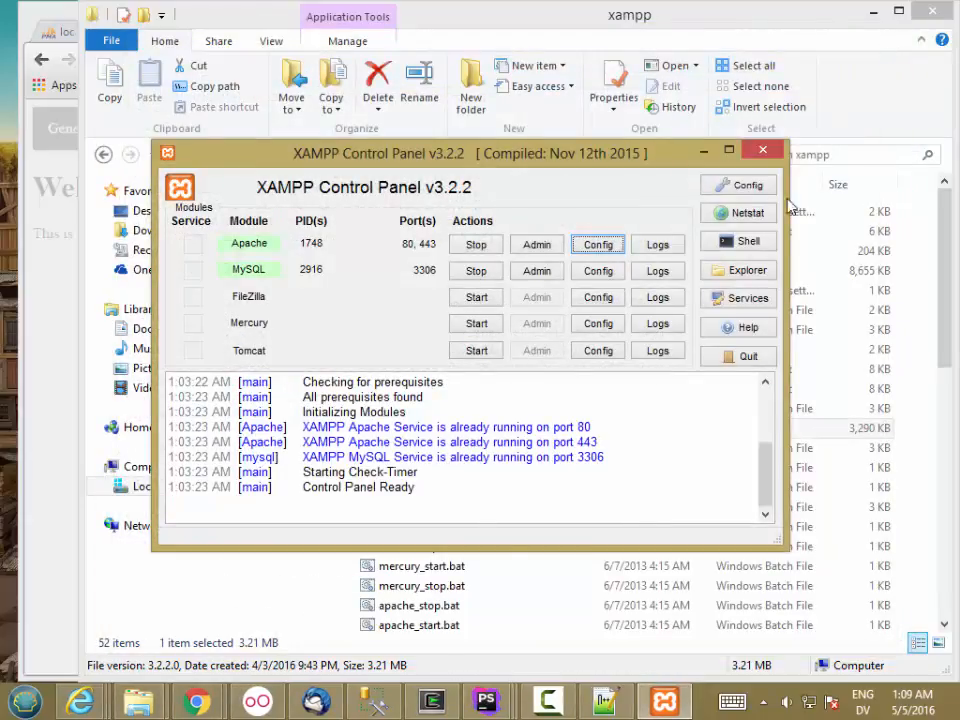
click(137, 700)
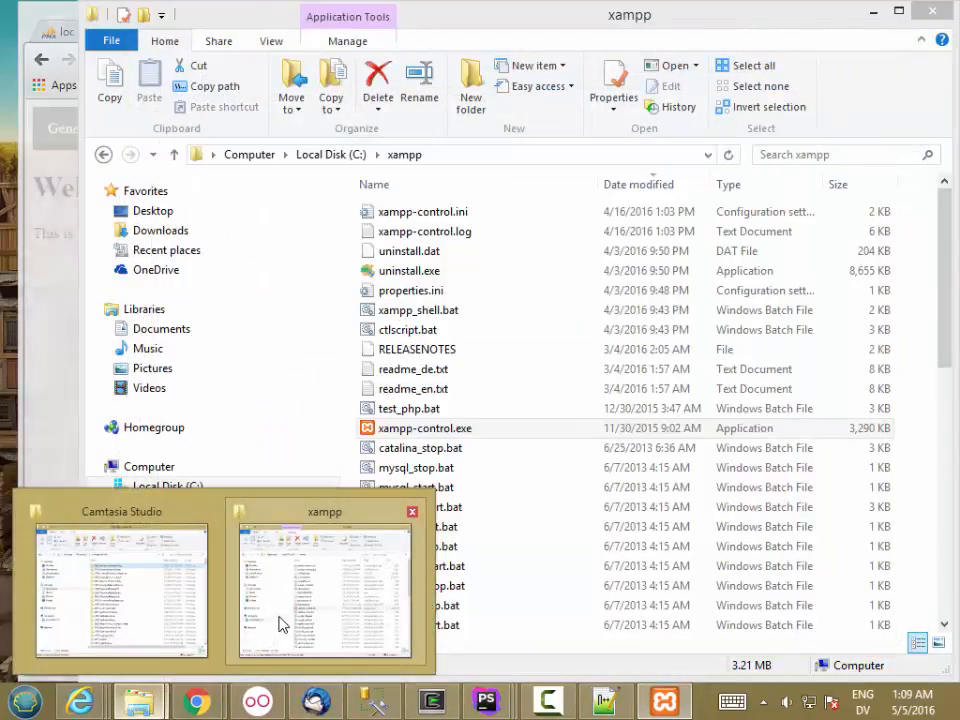
click(279, 621)
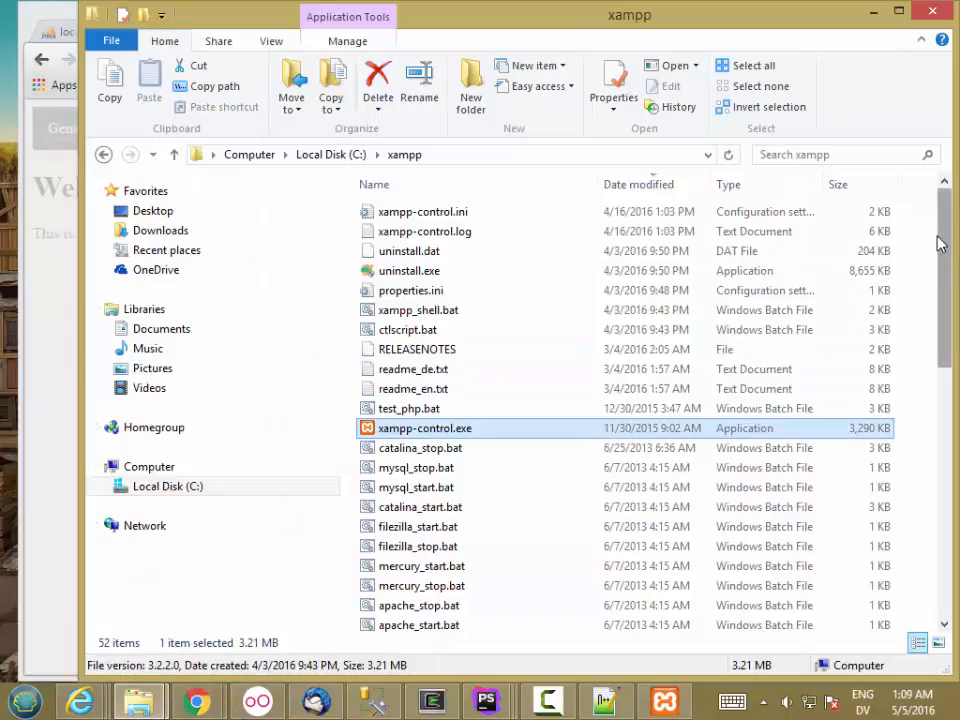
drag(950, 268, 851, 493)
double_click(417, 492)
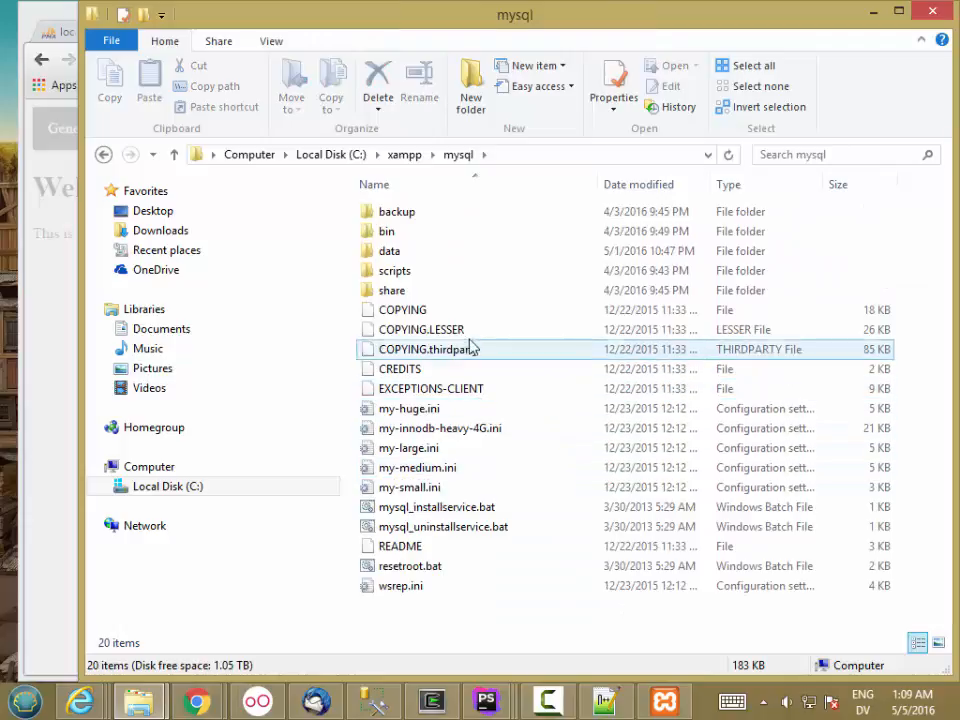
double_click(418, 236)
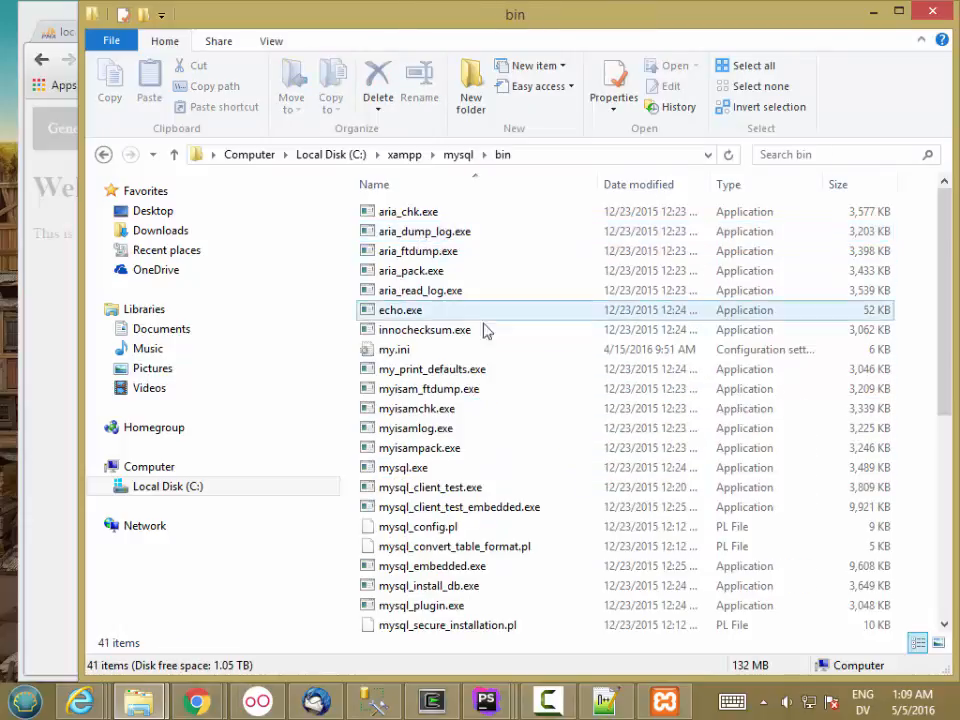
right_click(405, 350)
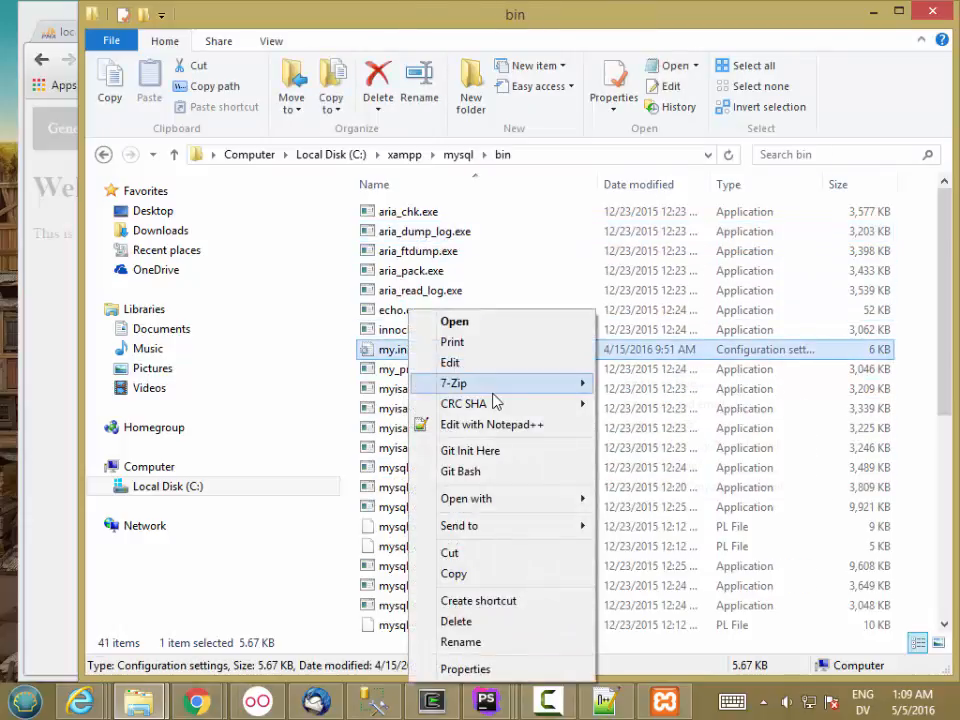
Open my.ini in Notepad++ and search for the max_allowed_packet setting.
mouse_move(491, 410)
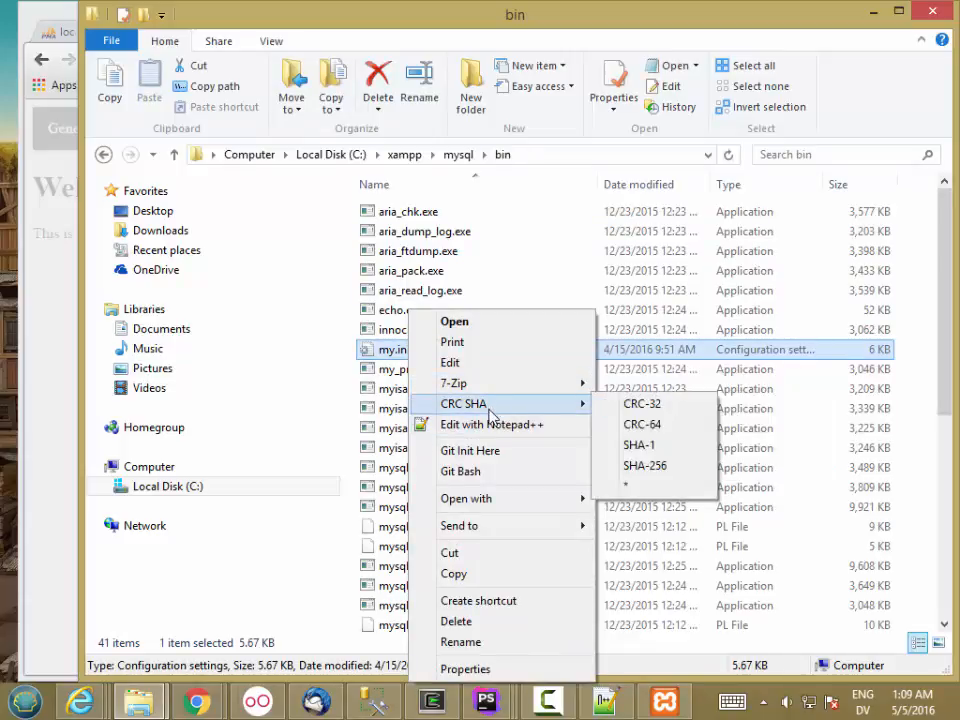
click(489, 425)
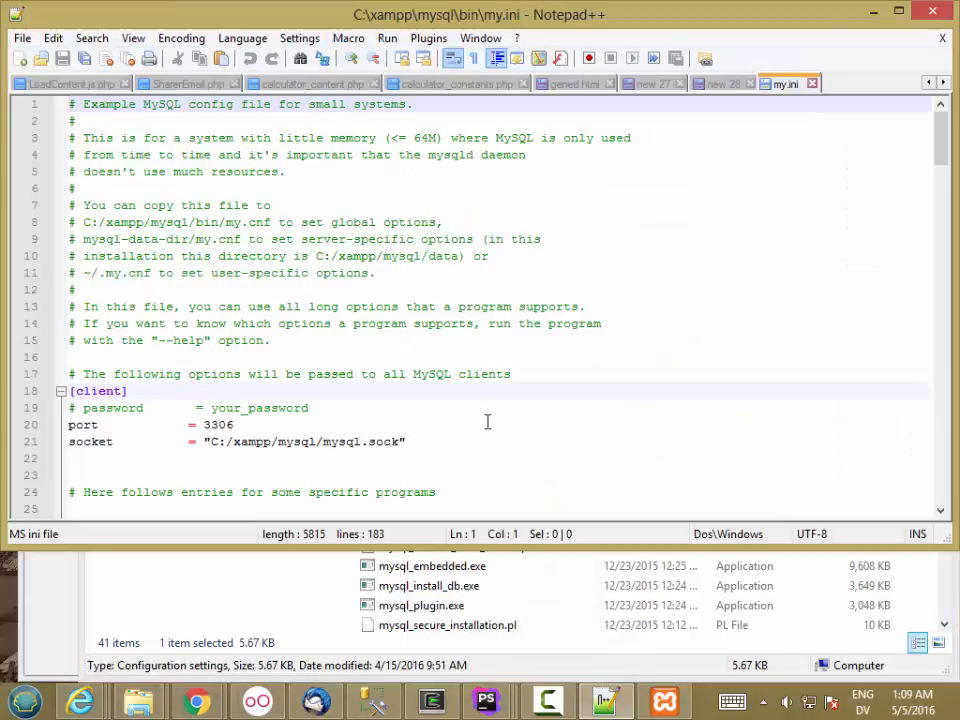
drag(947, 543, 884, 652)
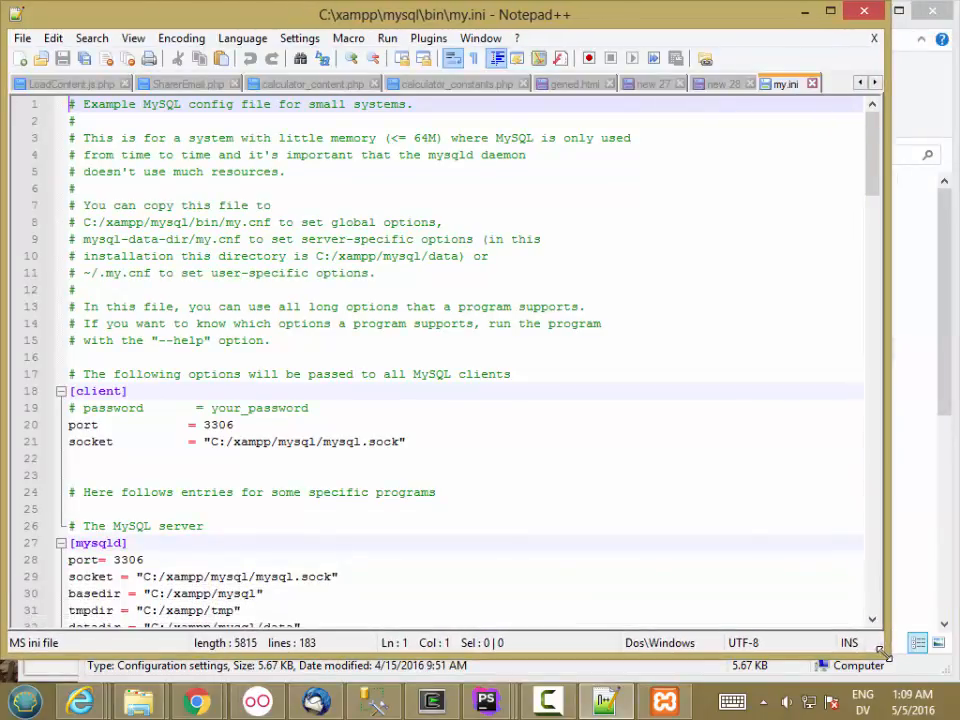
click(579, 201)
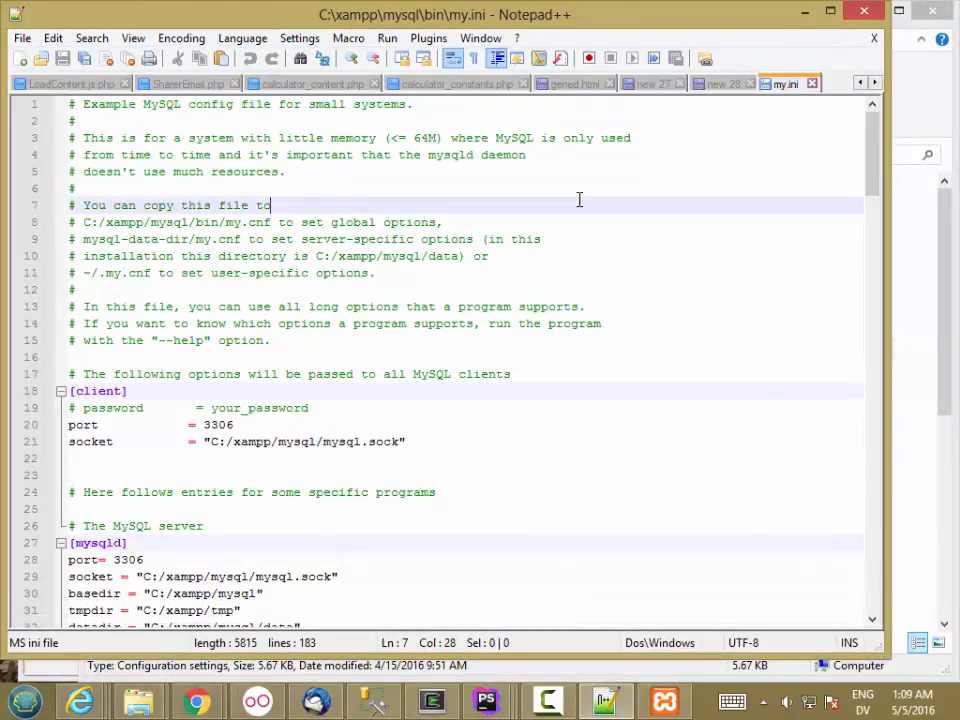
double_click(579, 200)
key(ctrl+f)
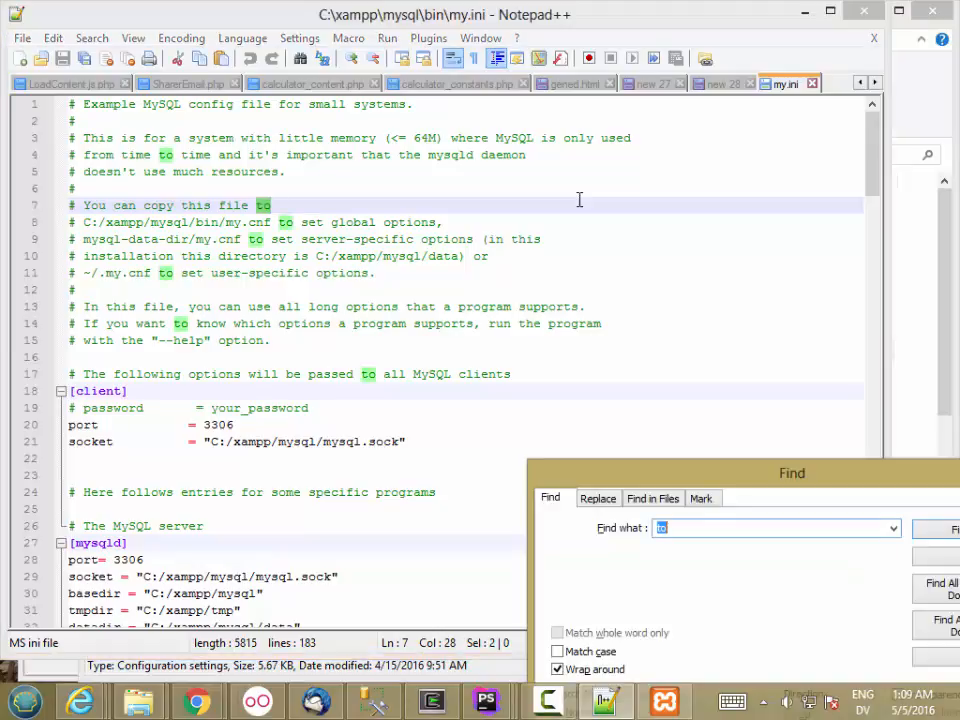
text(max_all)
drag(596, 482, 433, 281)
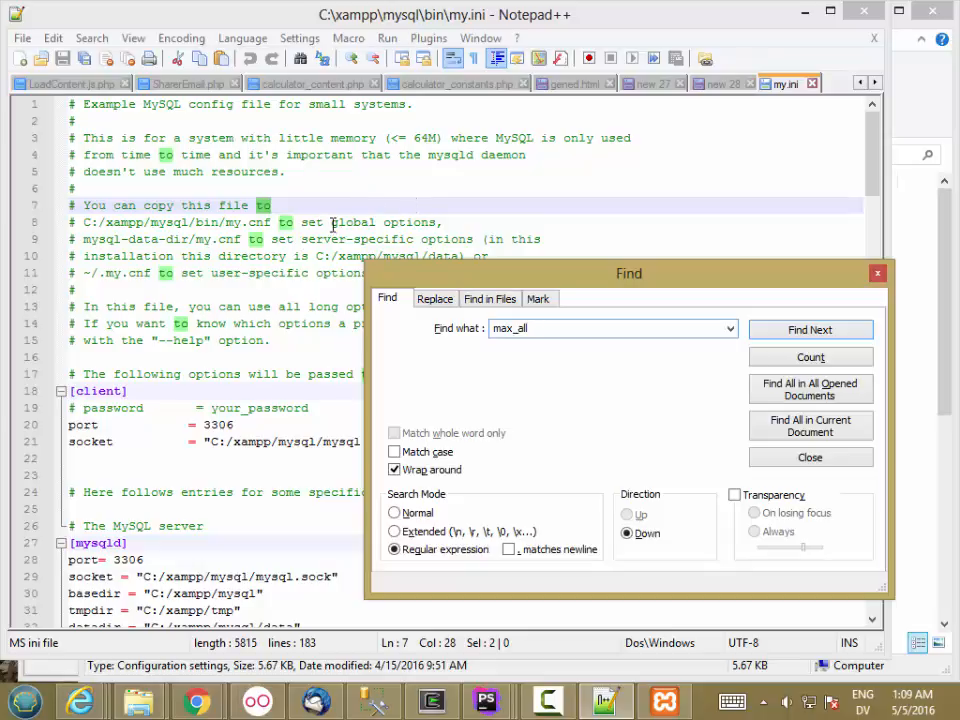
click(833, 331)
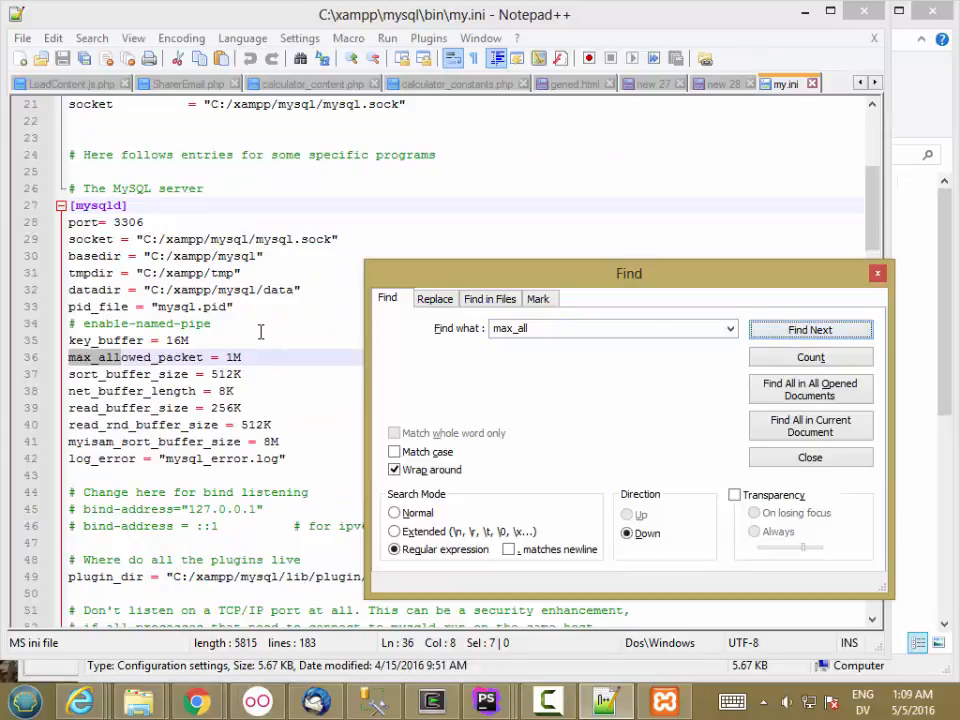
Change max_allowed_packet from 1M to 32M and close the search box.
click(236, 357)
key(BackSpace)
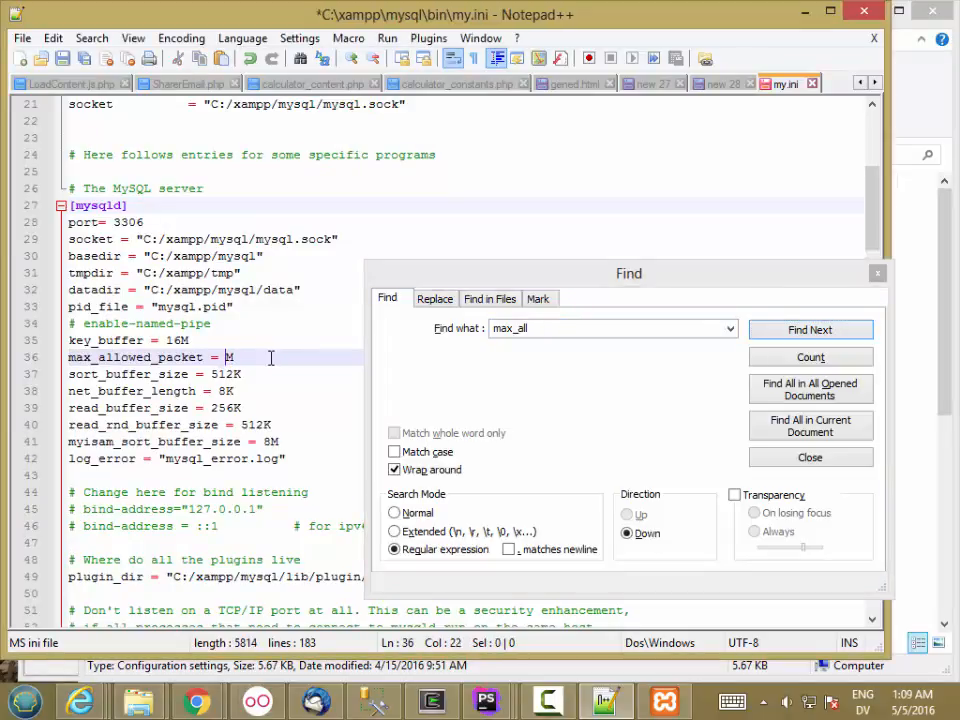
text(32)
key(Escape)
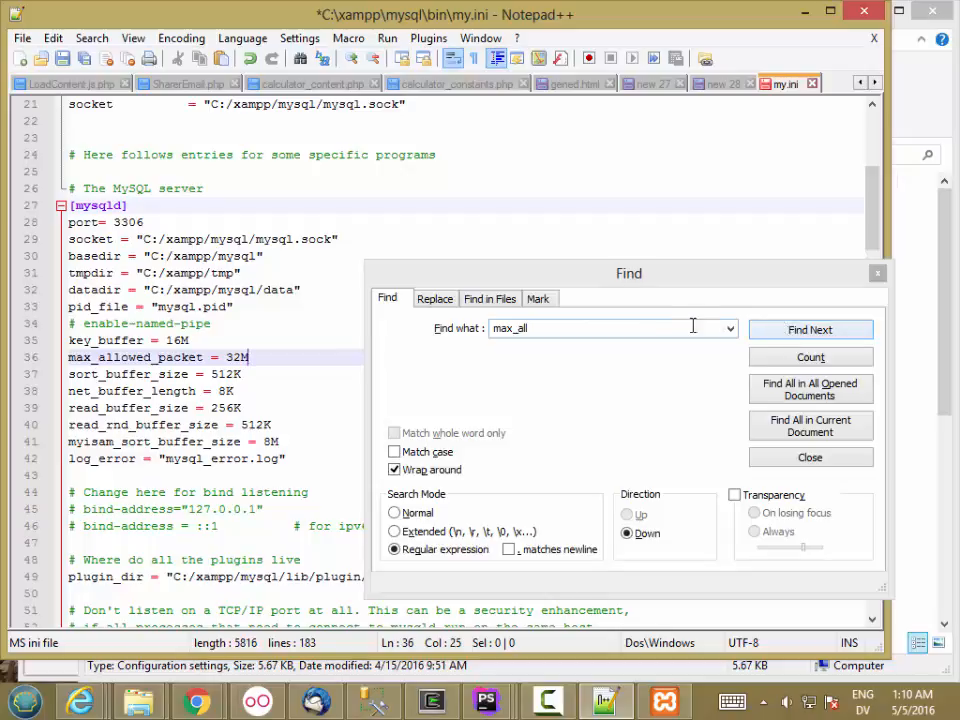
click(876, 272)
In my.ini, set innodb_buffer_pool_size to 3G (line 144) and innodb_log_file_size to 1G (line 148).
drag(876, 237, 855, 521)
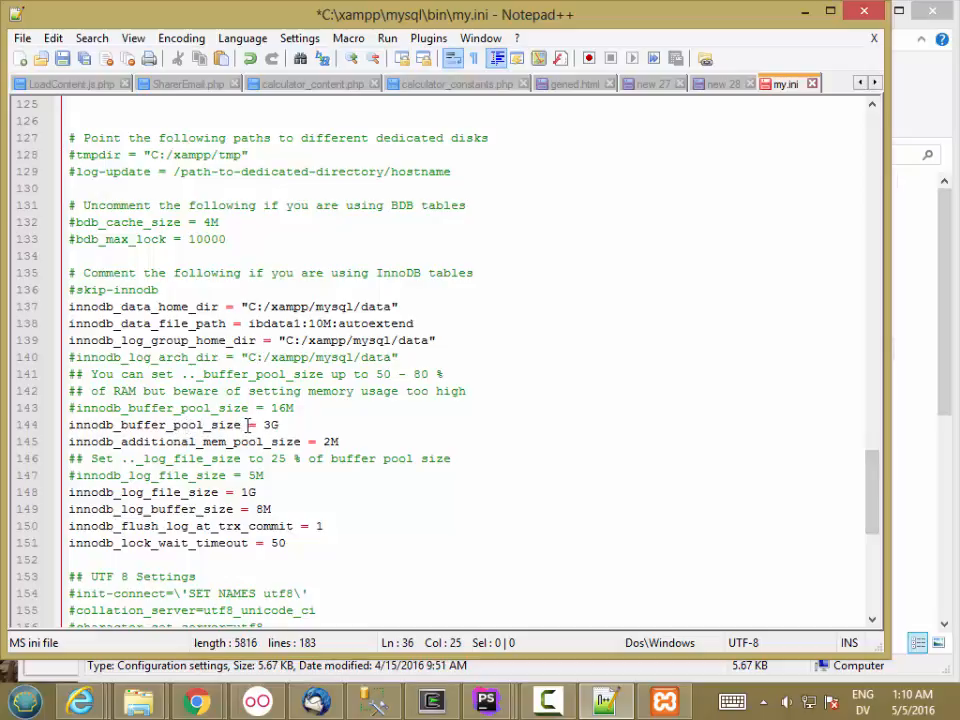
drag(266, 425, 283, 425)
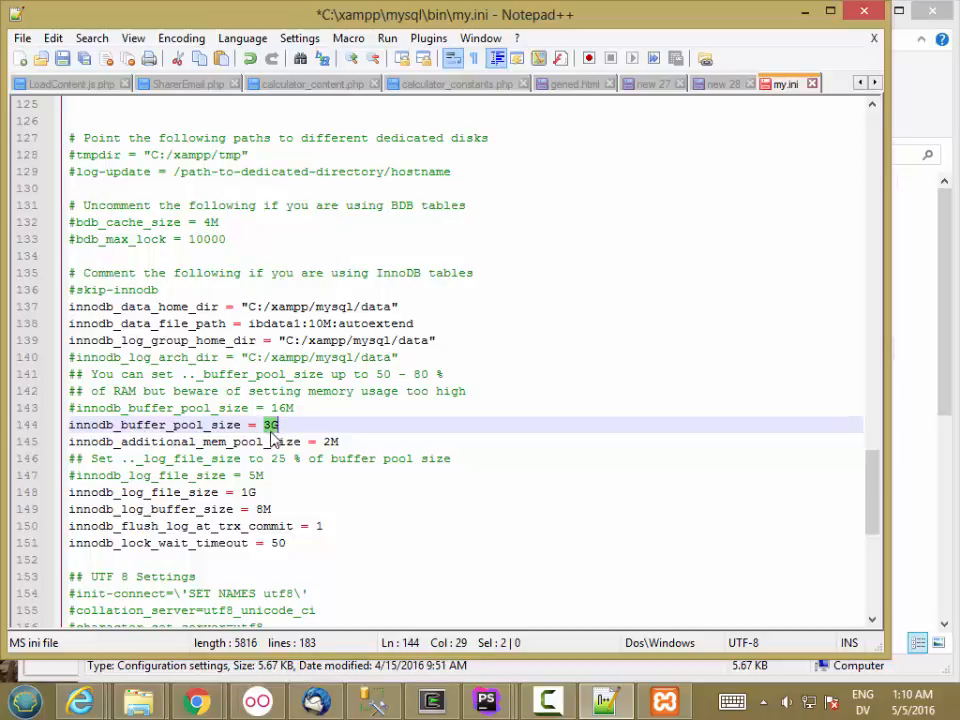
double_click(247, 492)
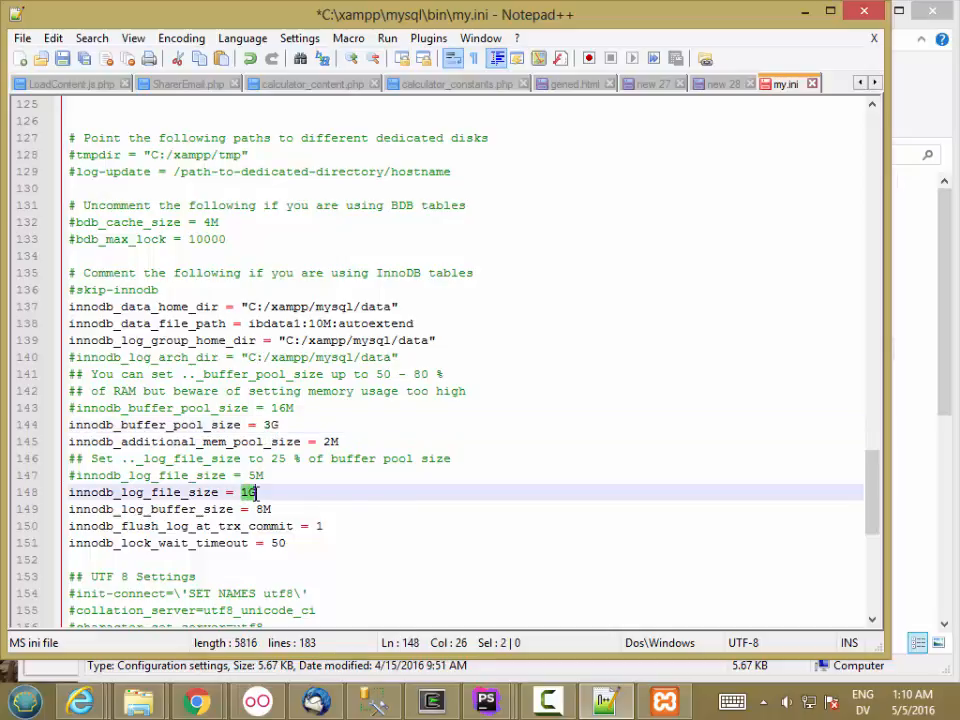
drag(265, 425, 282, 425)
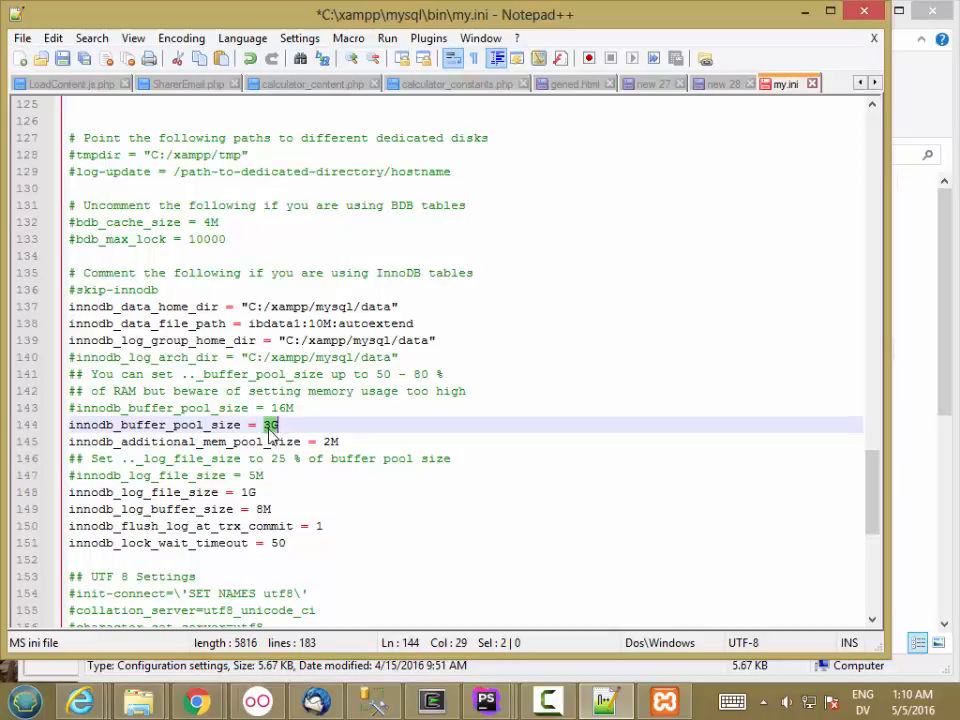
click(278, 487)
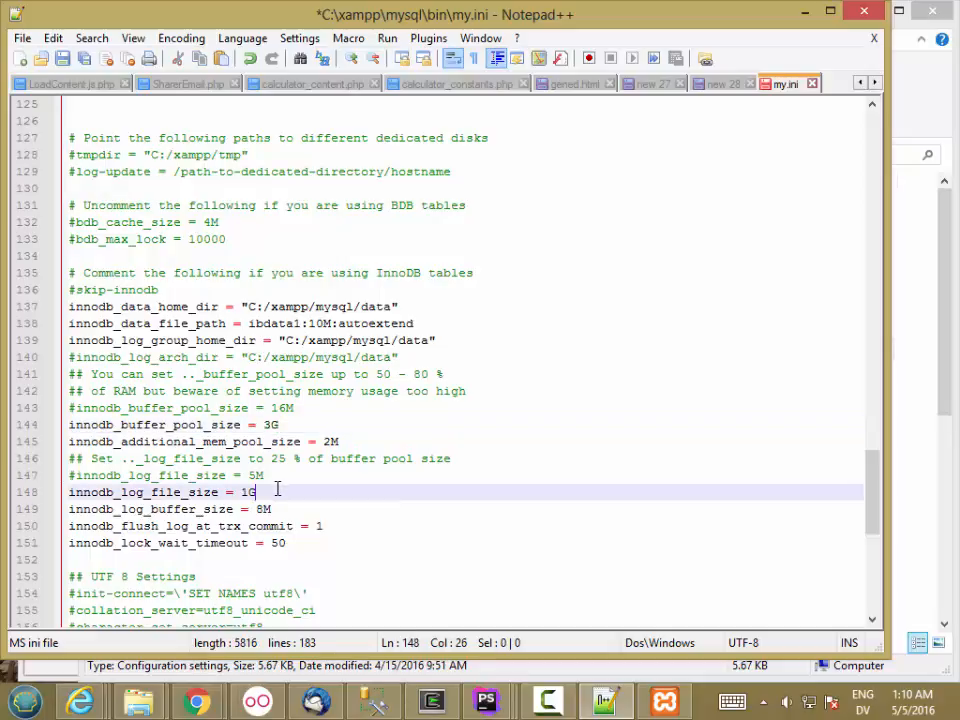
drag(278, 487, 30, 487)
click(403, 487)
drag(876, 480, 870, 195)
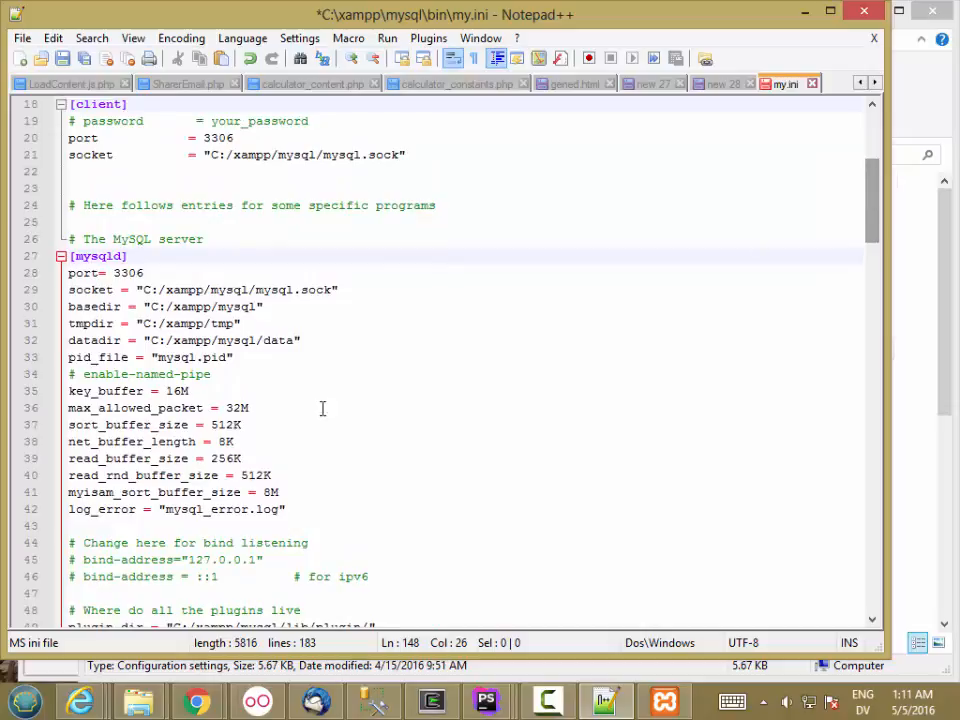
Restore the original max_allowed_packet = 1M line and comment it out with '#'.
click(68, 408)
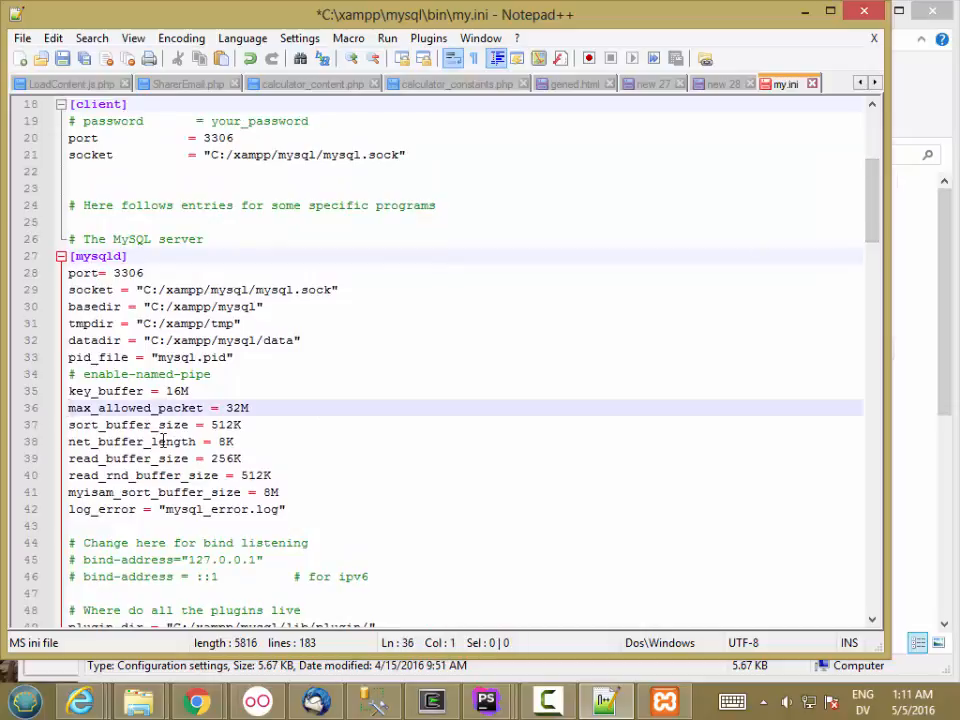
text(#)
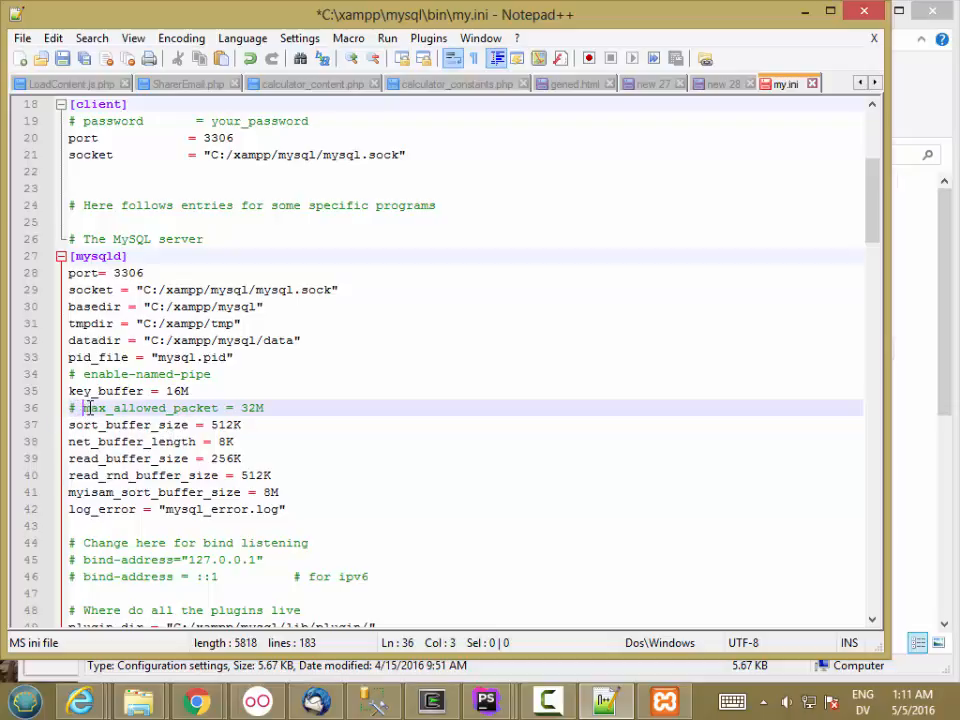
click(311, 395)
key(ctrl+z)
key(ctrl+z)
key(ctrl+z)
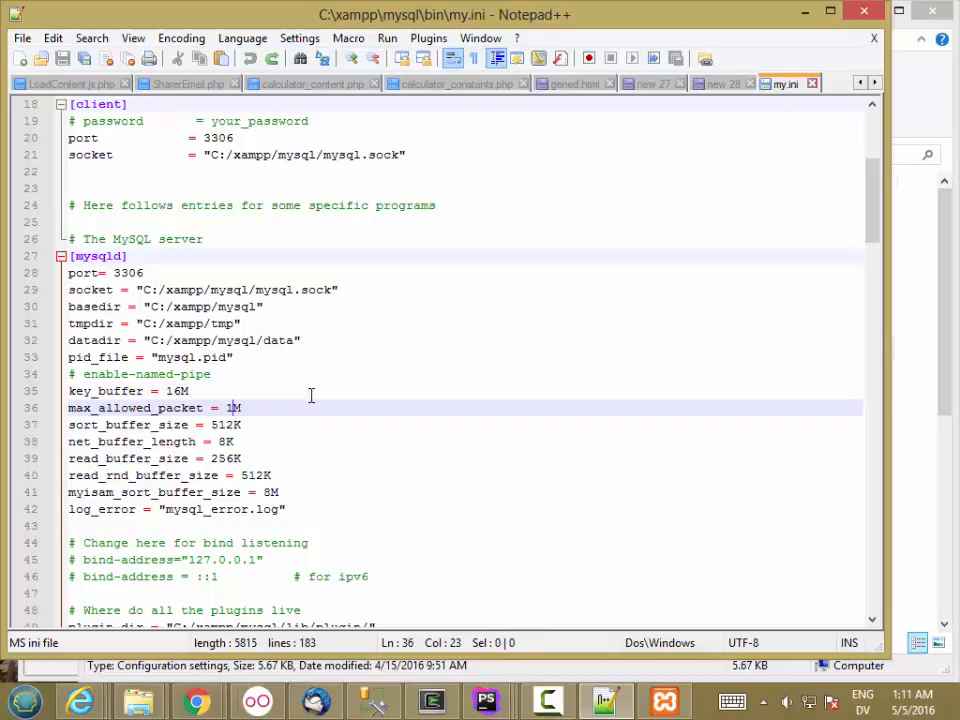
click(70, 408)
text(#)
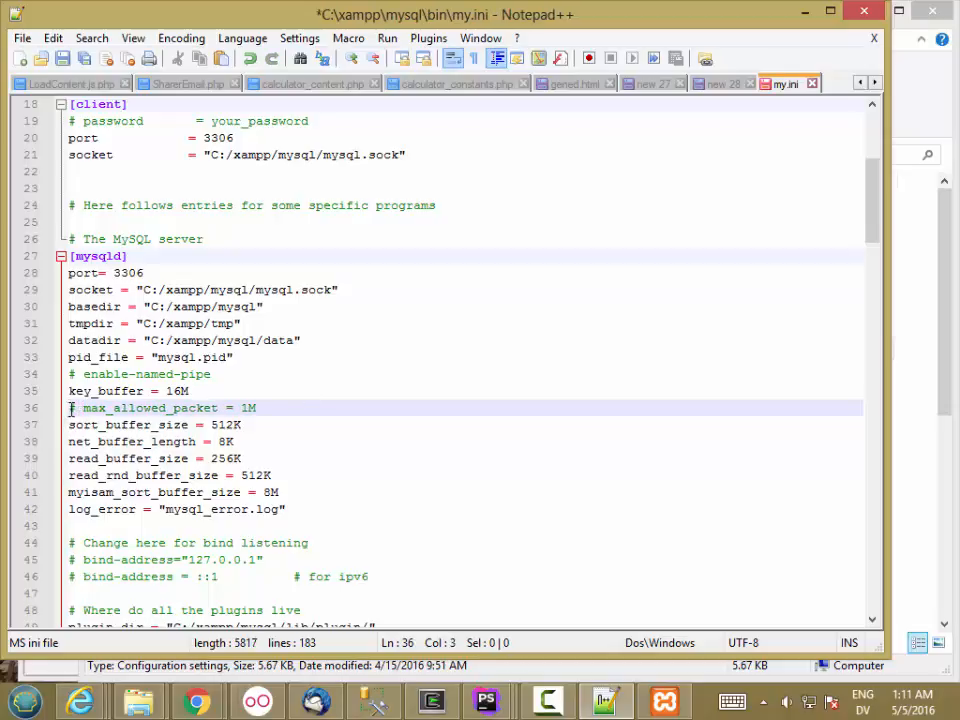
Add max_allowed_packet = 32M on a new line below it and save my.ini.
click(286, 403)
key(Return)
text(max)
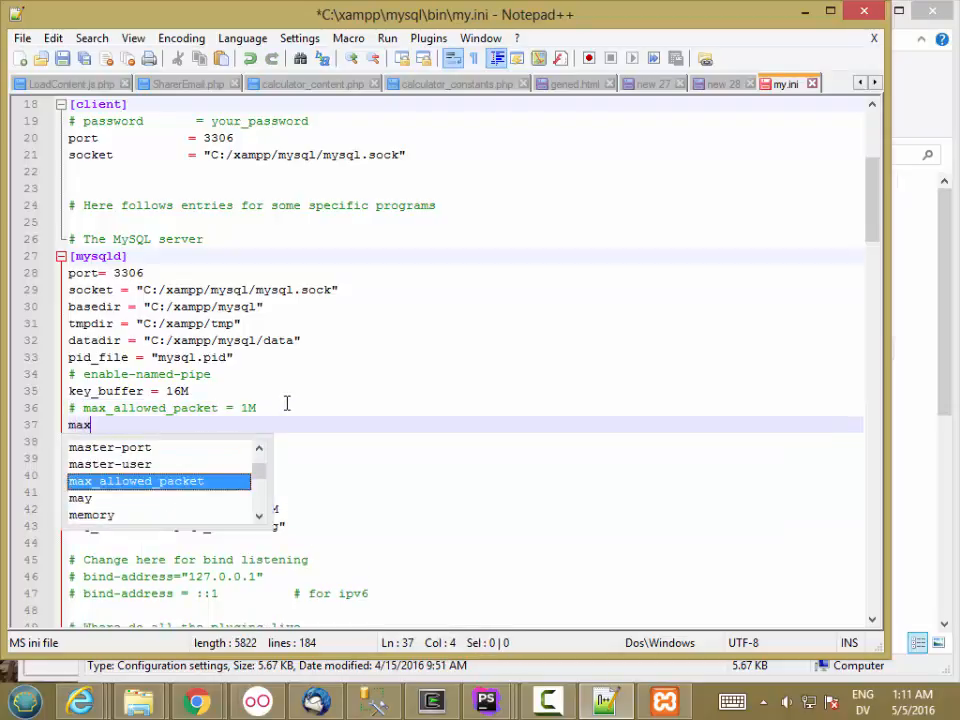
text(_allowed_p)
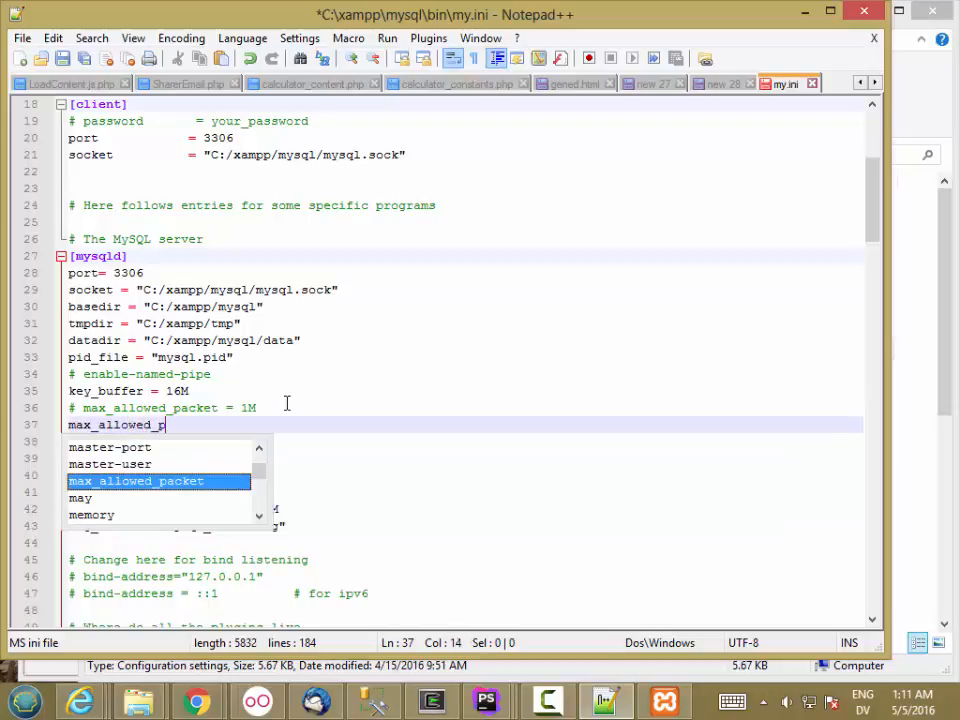
text(acket = )
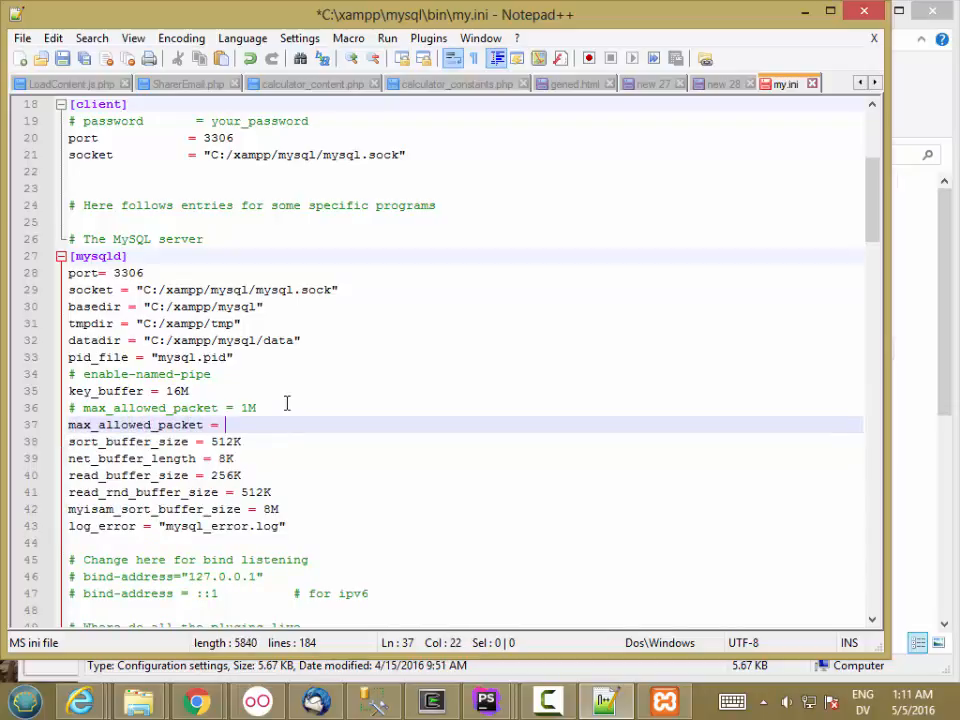
text(32M)
click(392, 405)
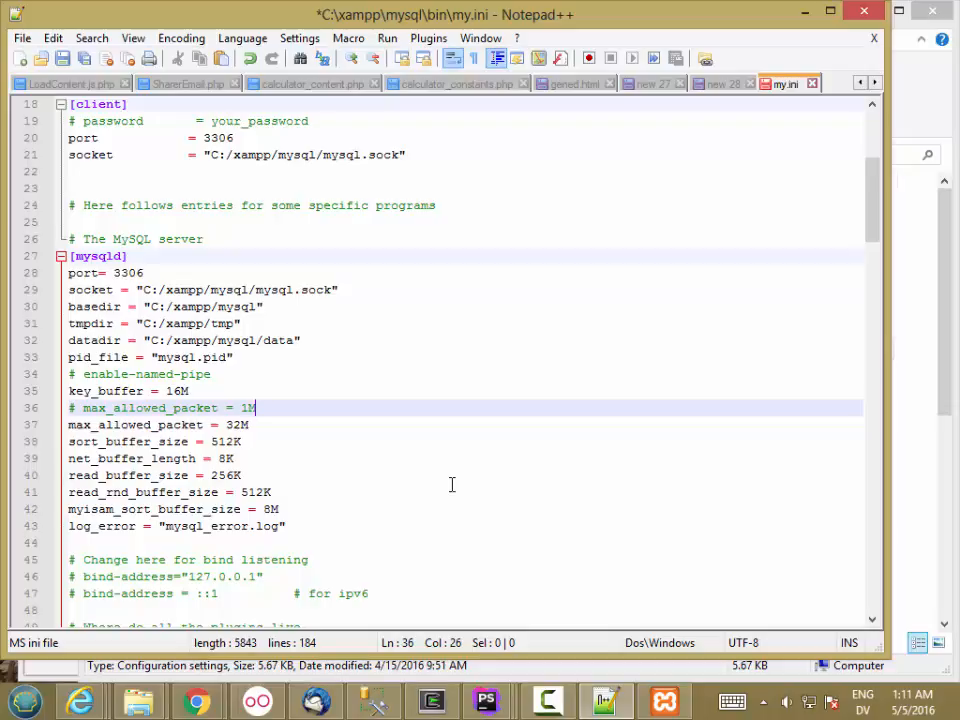
key(ctrl+s)
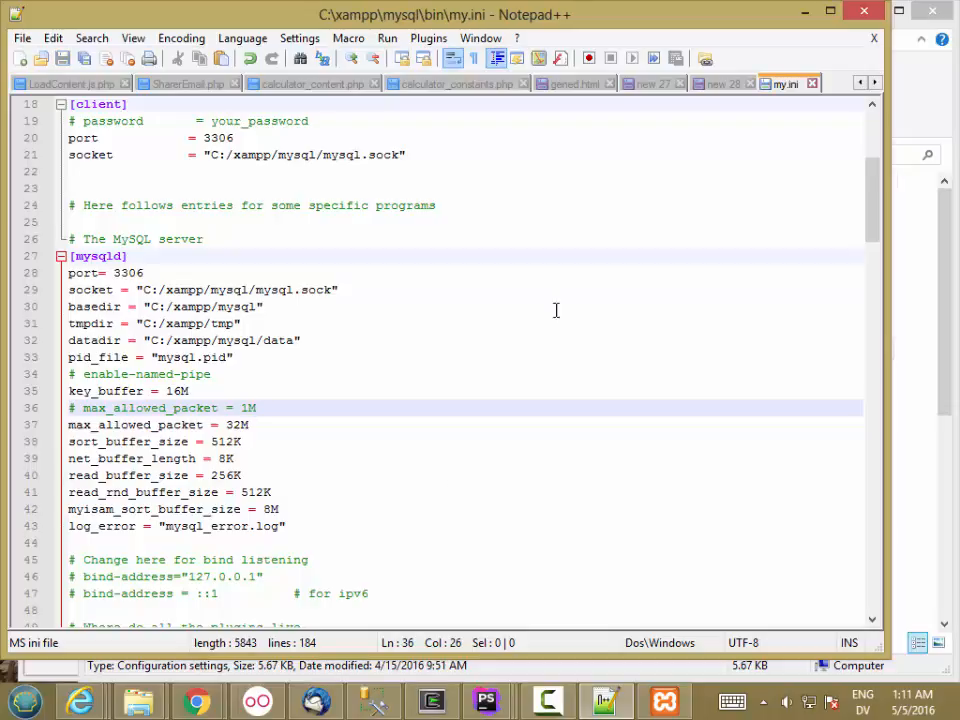
click(805, 12)
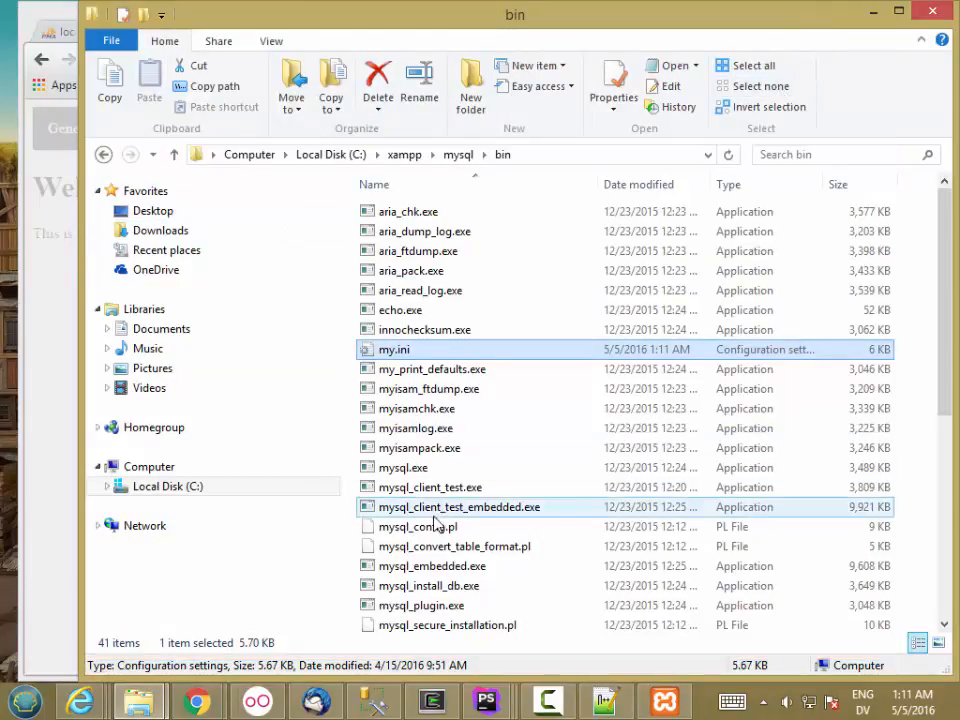
Stop the MySQL service in XAMPP Control Panel, approving the administrator prompt.
click(664, 700)
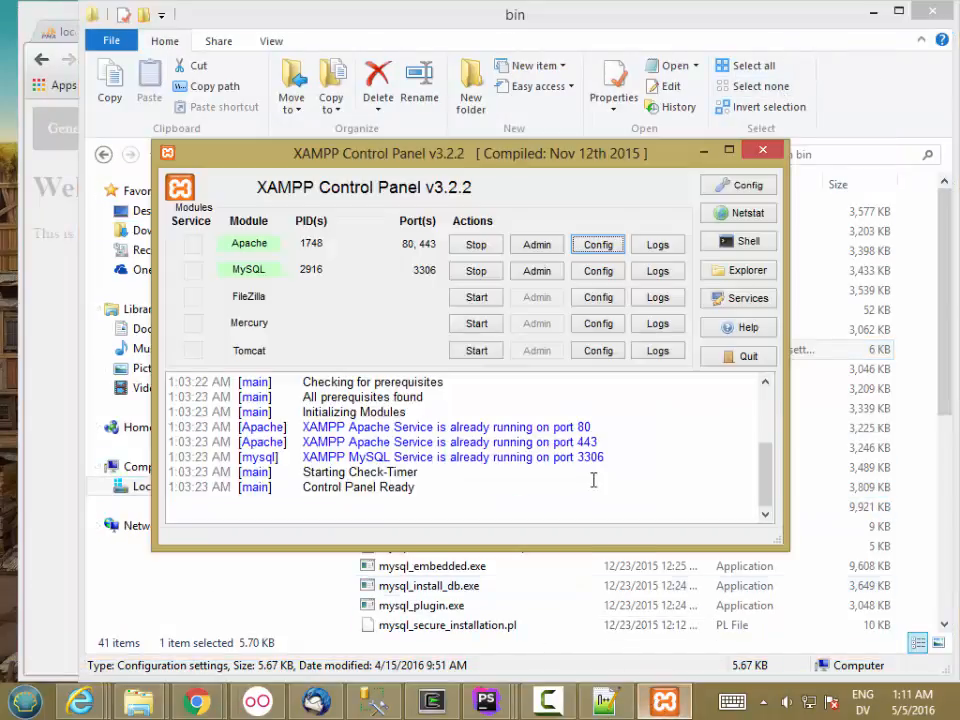
click(476, 270)
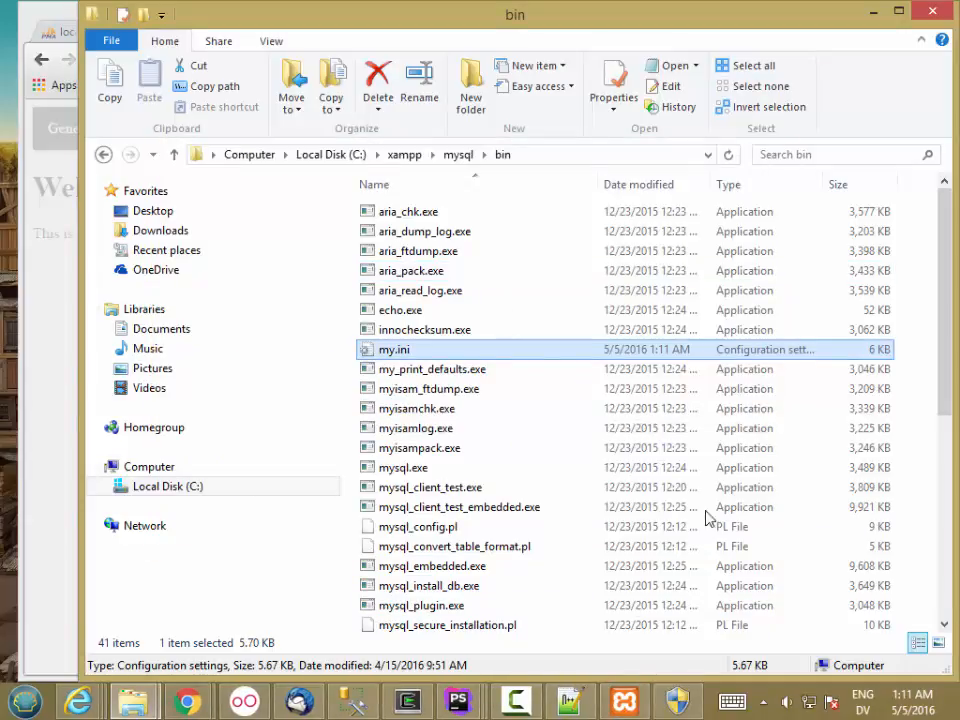
click(683, 708)
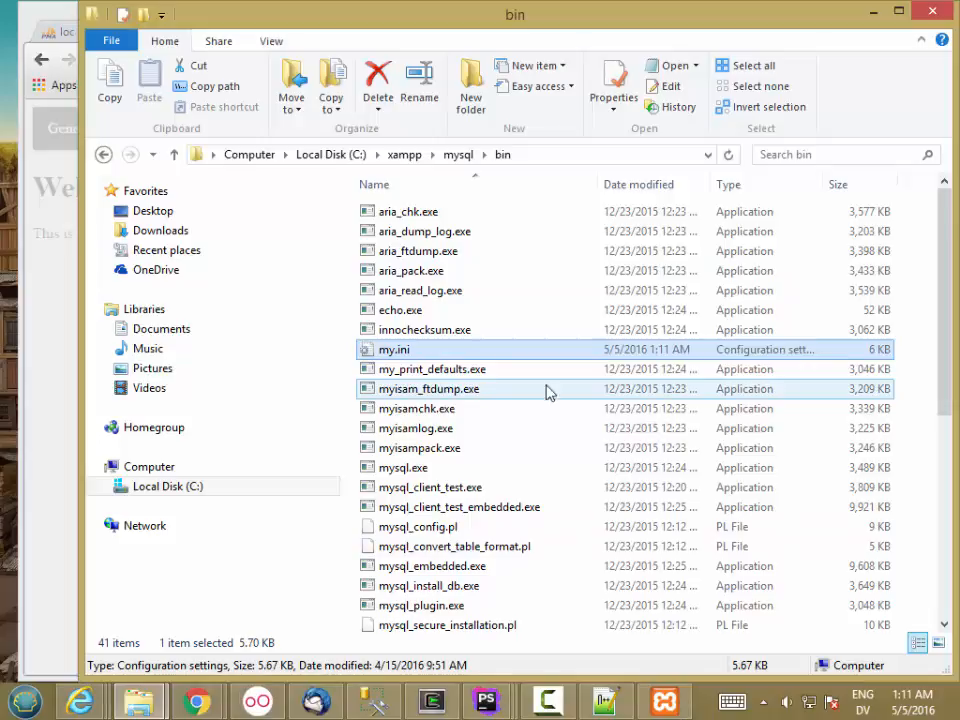
click(657, 706)
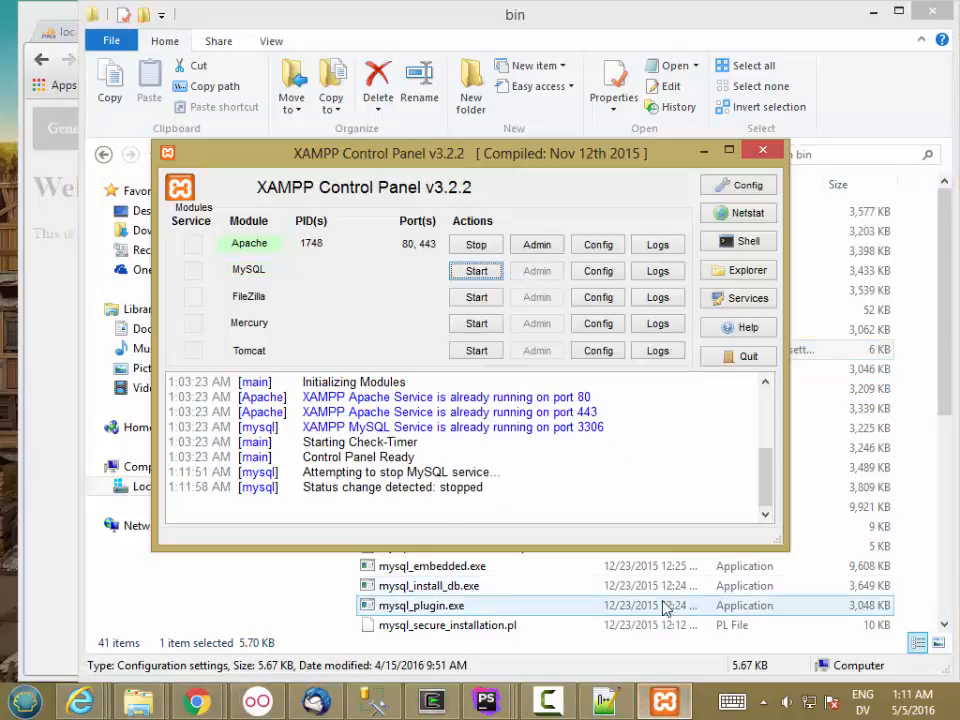
Stop the Apache service, approve its administrator prompt, and quit XAMPP Control Panel.
click(480, 246)
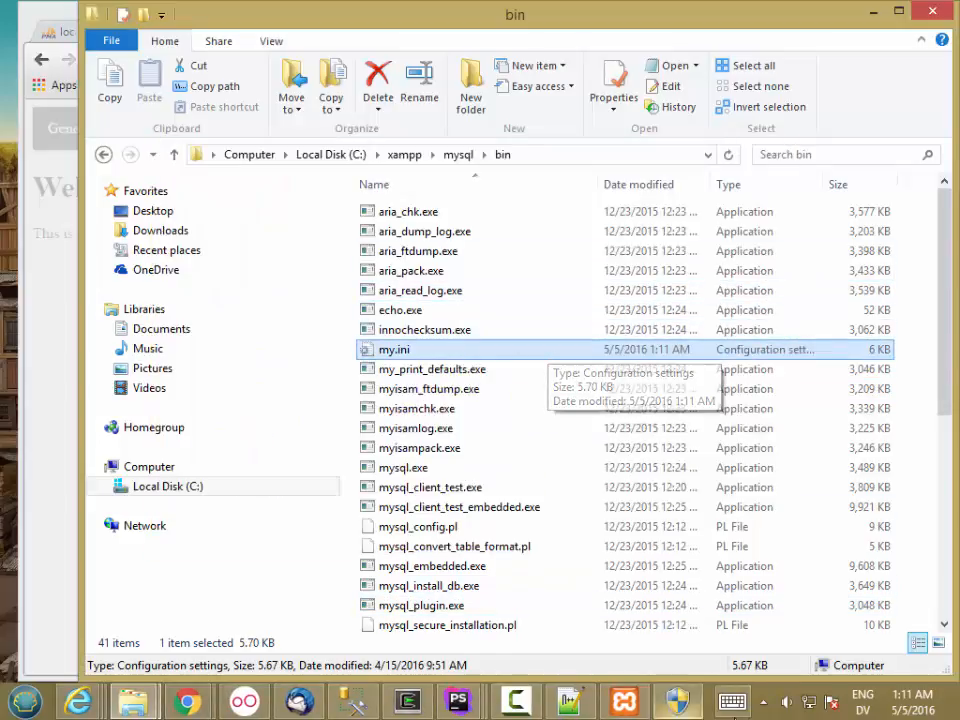
click(549, 349)
click(690, 712)
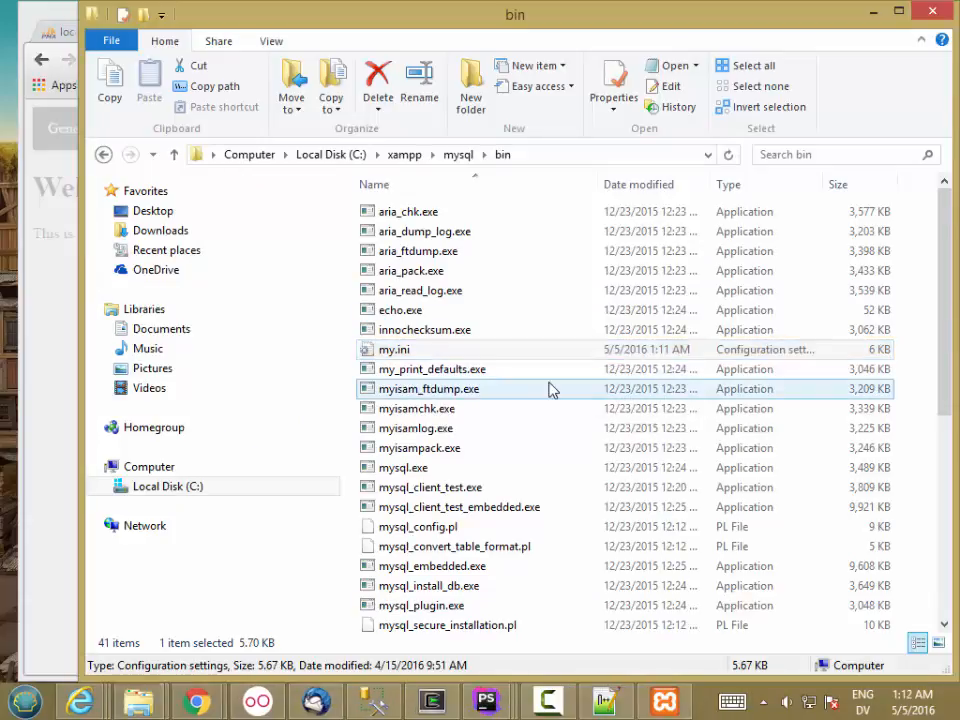
click(668, 710)
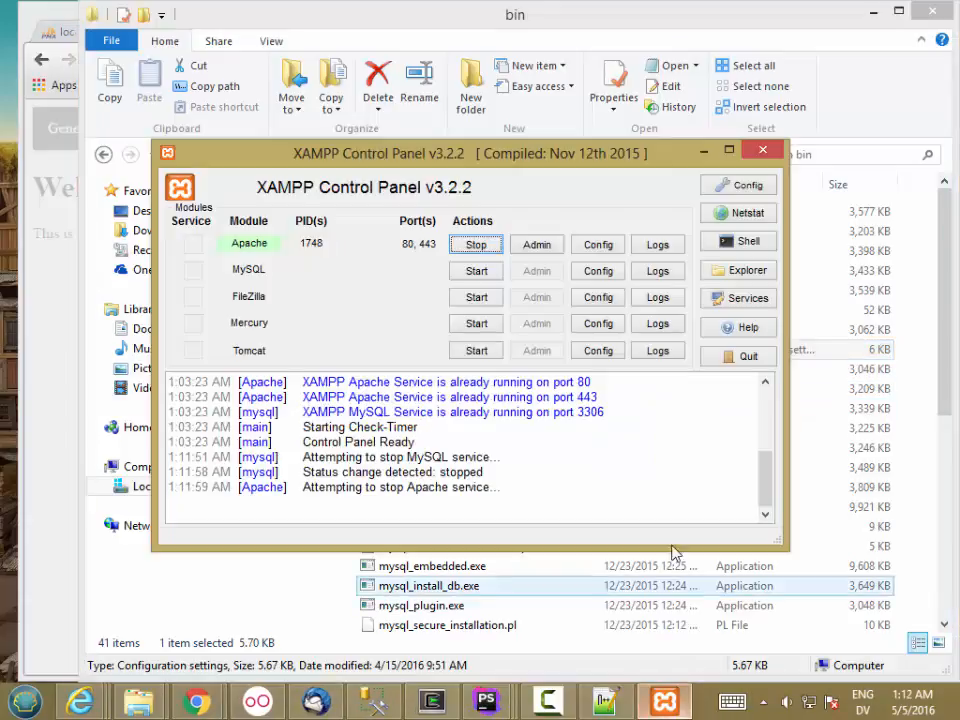
click(746, 360)
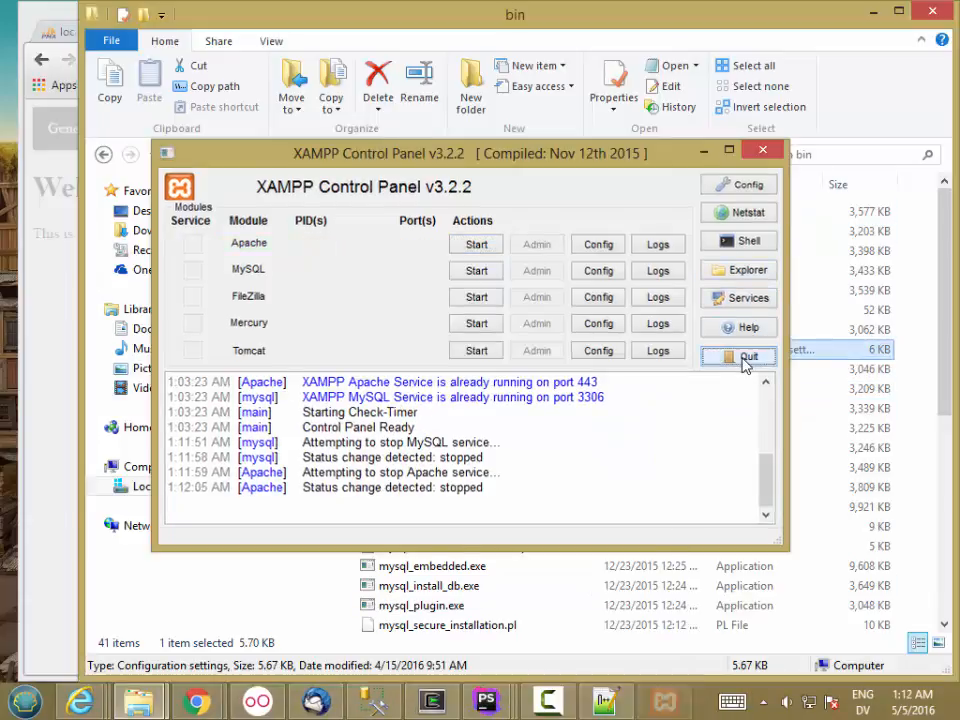
click(27, 700)
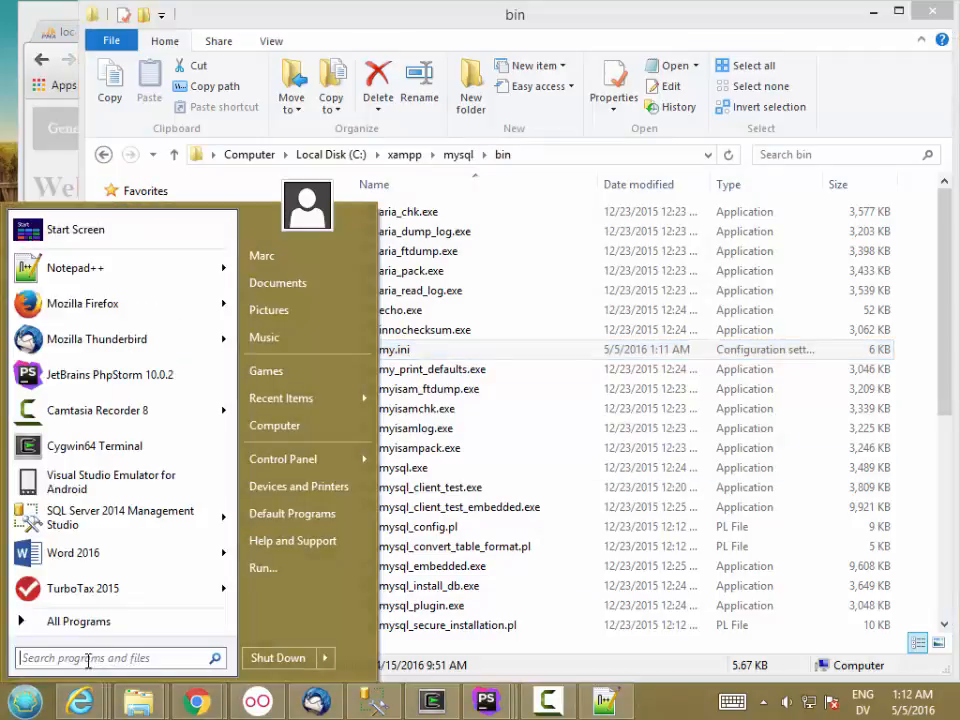
In File Explorer, go up from the bin folder to the xampp folder and select xampp-control.exe.
click(138, 708)
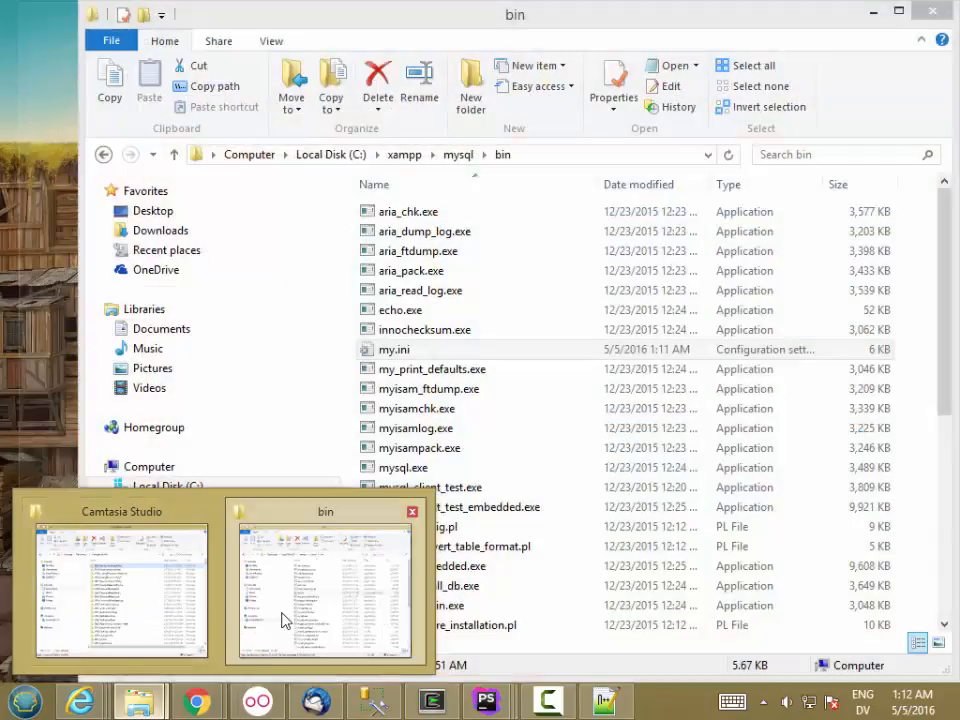
click(285, 621)
click(404, 154)
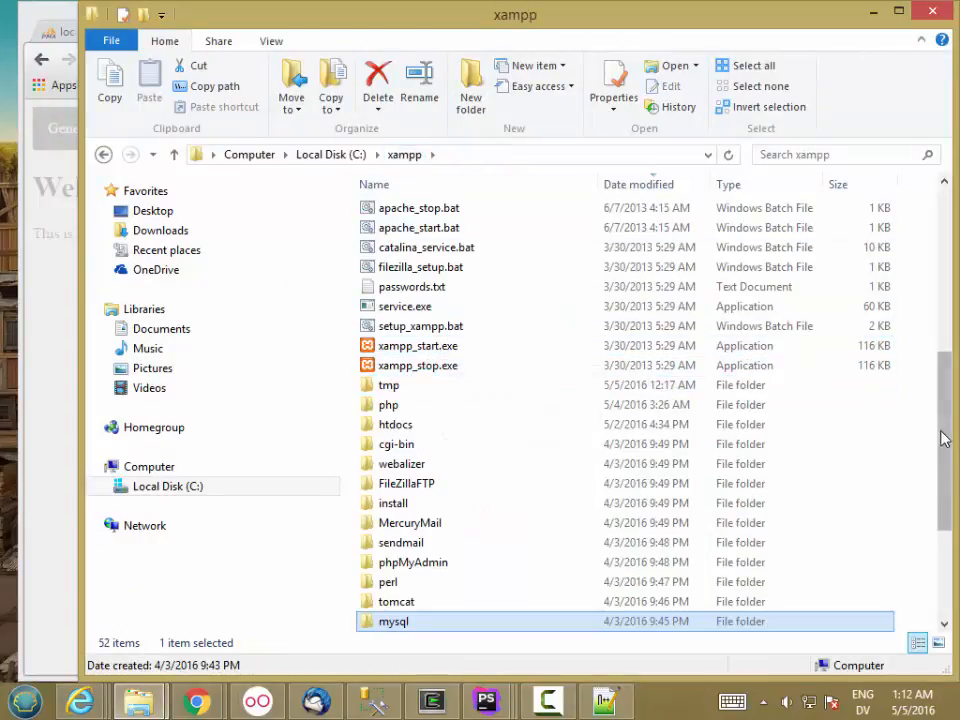
scroll(943, 440, up, 5)
click(450, 334)
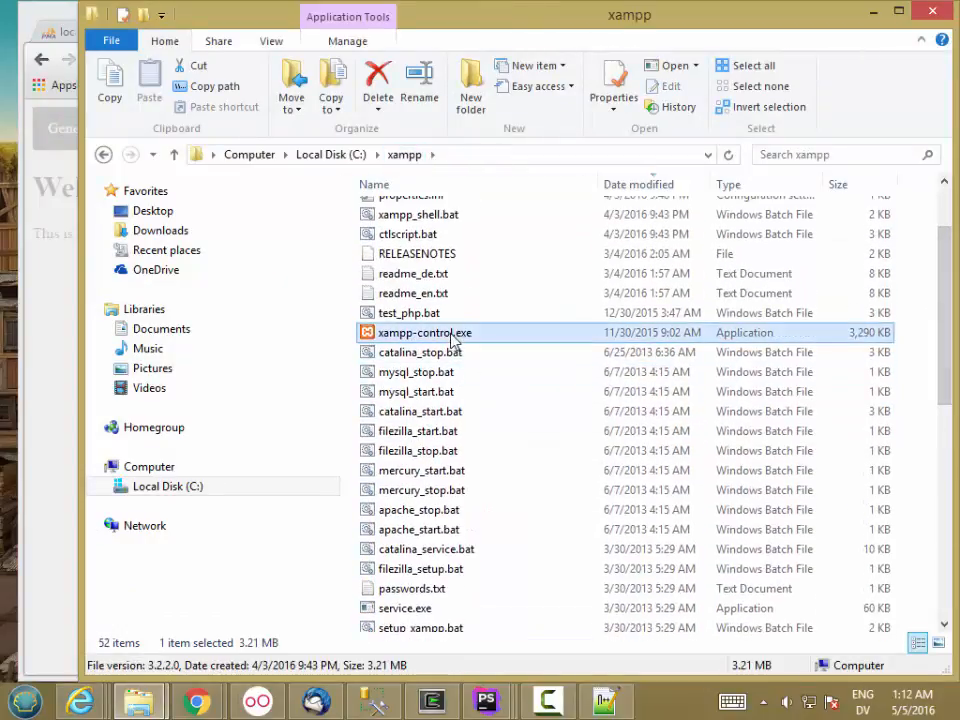
Run xampp-control.exe as administrator and start Apache and MySQL.
right_click(451, 335)
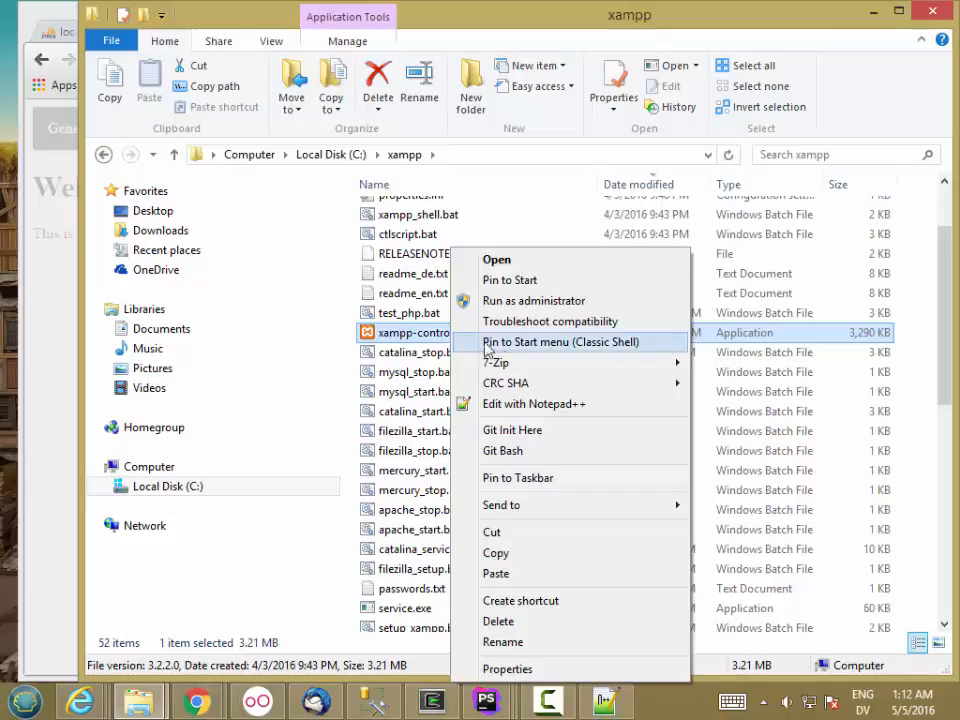
click(537, 301)
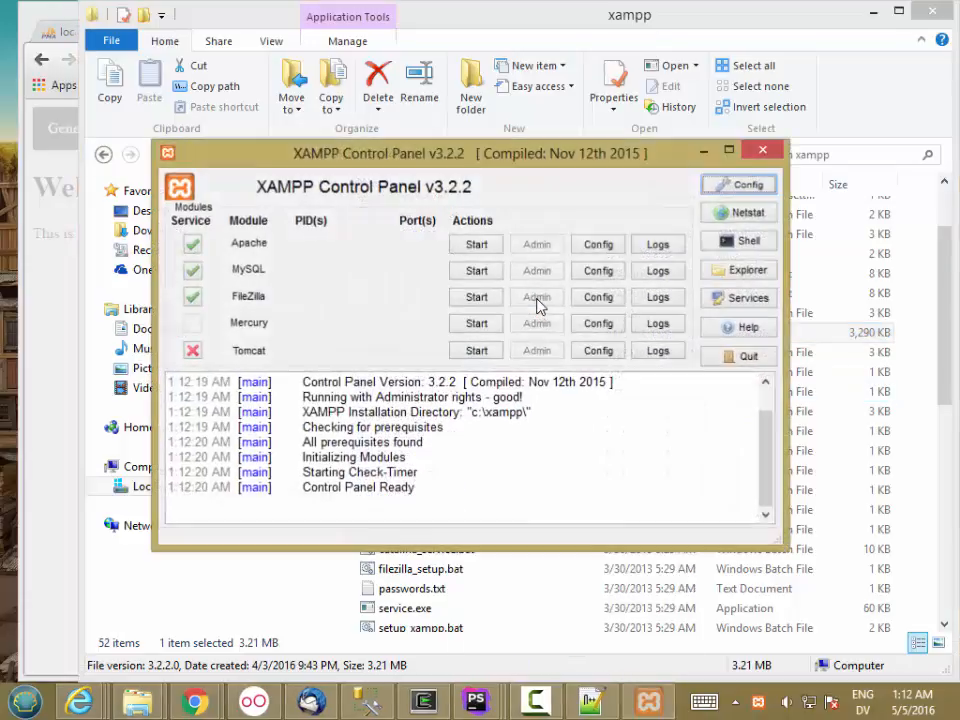
click(477, 247)
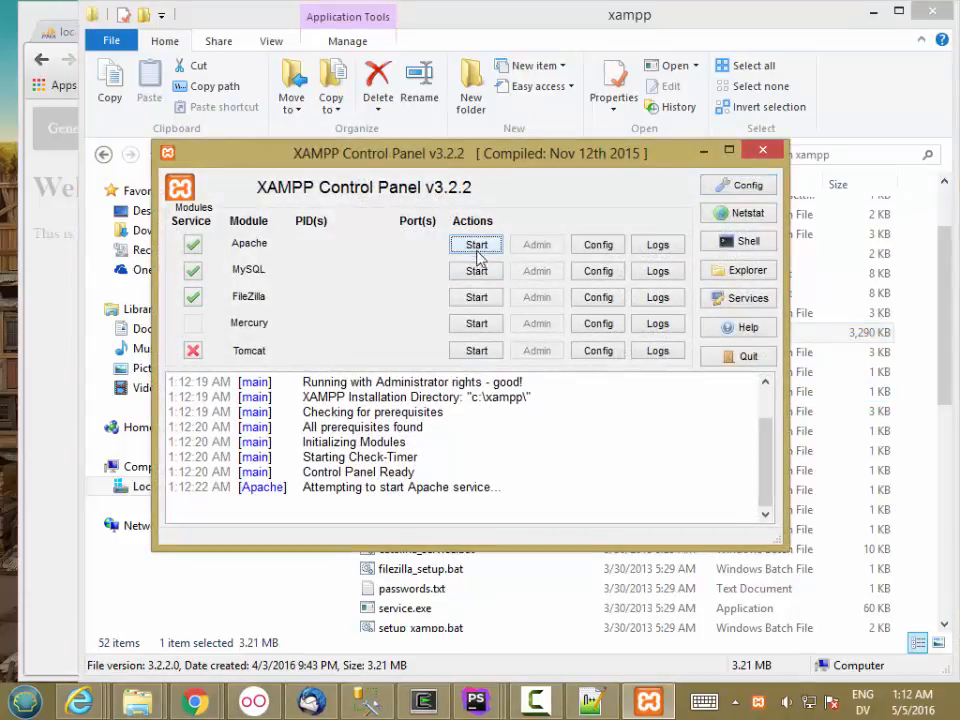
click(476, 272)
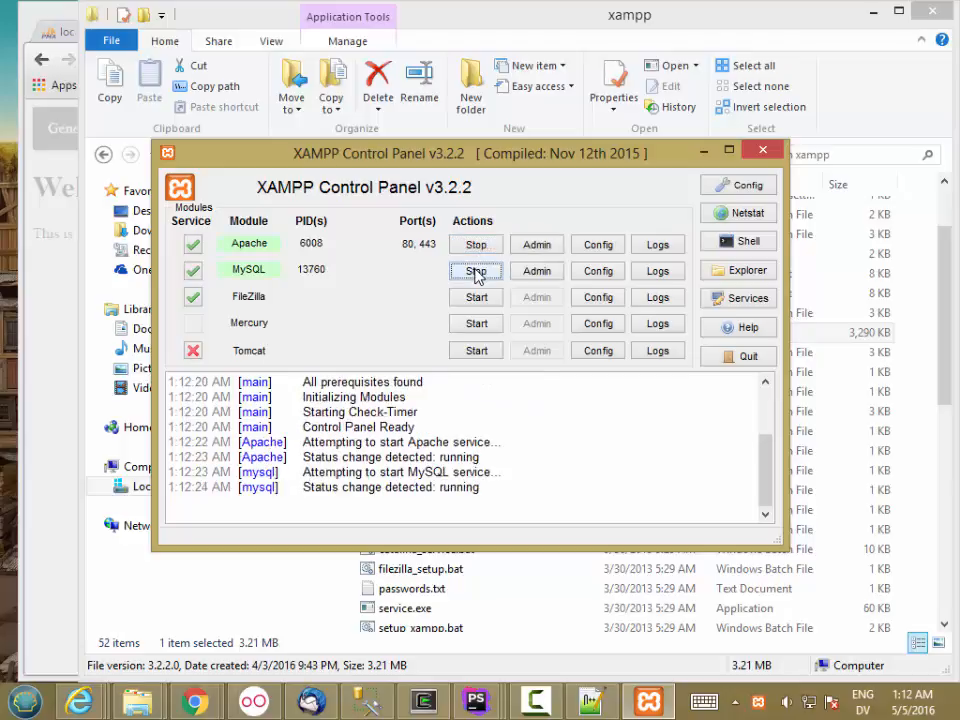